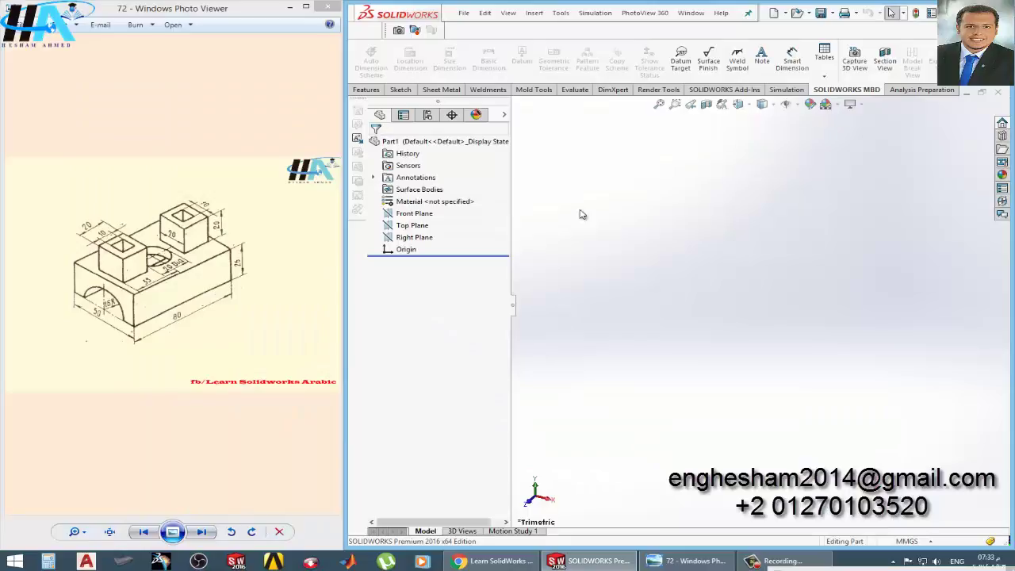
- Bring the reference drawing forward and zoom and pan onto the dimensioned block
{"action": "left_click", "coordinate": [171, 266]}
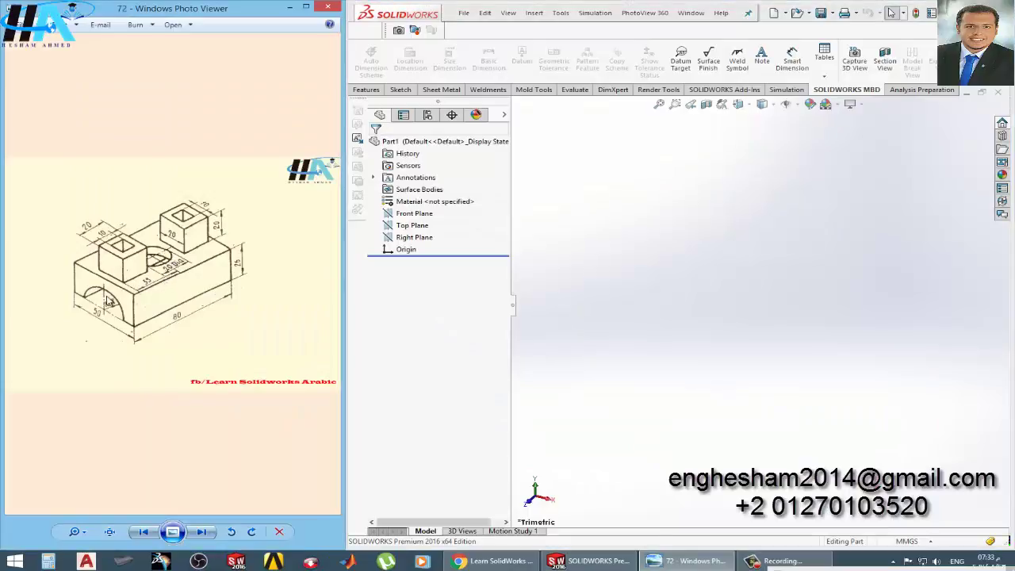
{"action": "scroll", "coordinate": [97, 274], "scroll_direction": "up", "scroll_amount": 3}
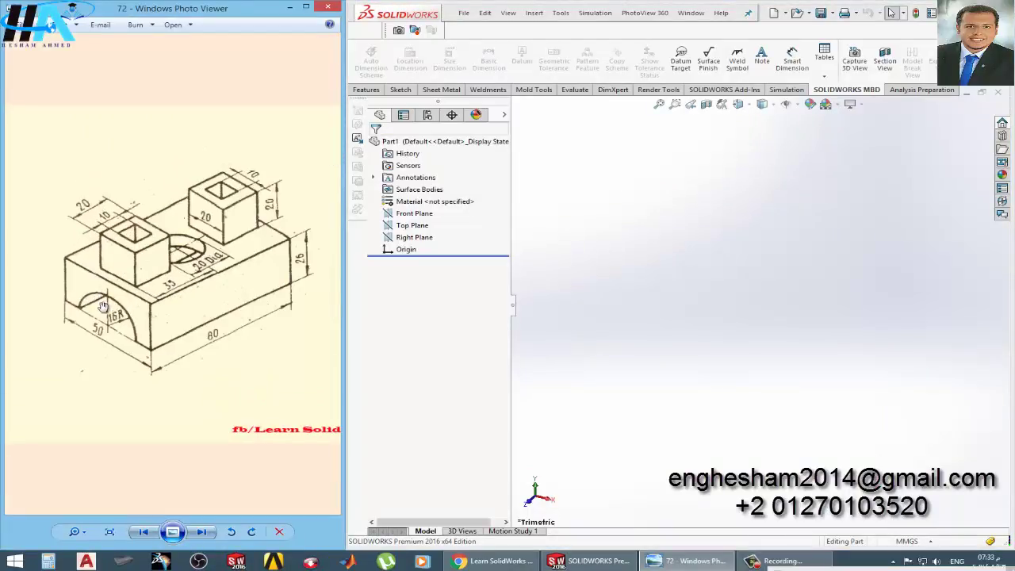
{"action": "mouse_move", "coordinate": [176, 309]}
{"action": "left_mouse_down"}
{"action": "mouse_move", "coordinate": [132, 316]}
{"action": "mouse_move", "coordinate": [167, 316]}
{"action": "left_mouse_up"}
{"action": "scroll", "coordinate": [151, 318], "scroll_direction": "down", "scroll_amount": 1}
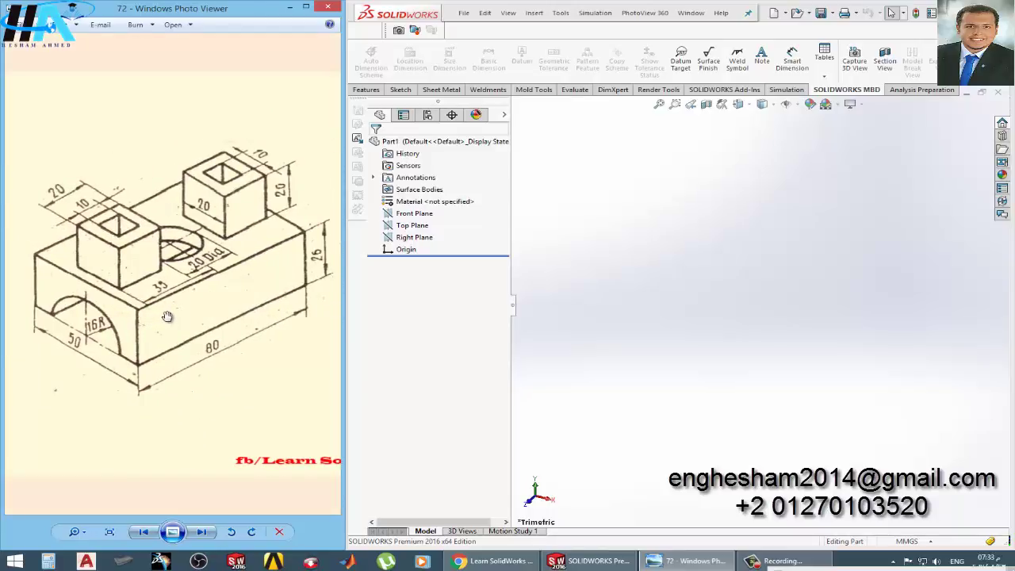
- Start a sketch on the Top Plane and draw a center rectangle from the origin
{"action": "left_click", "coordinate": [417, 226]}
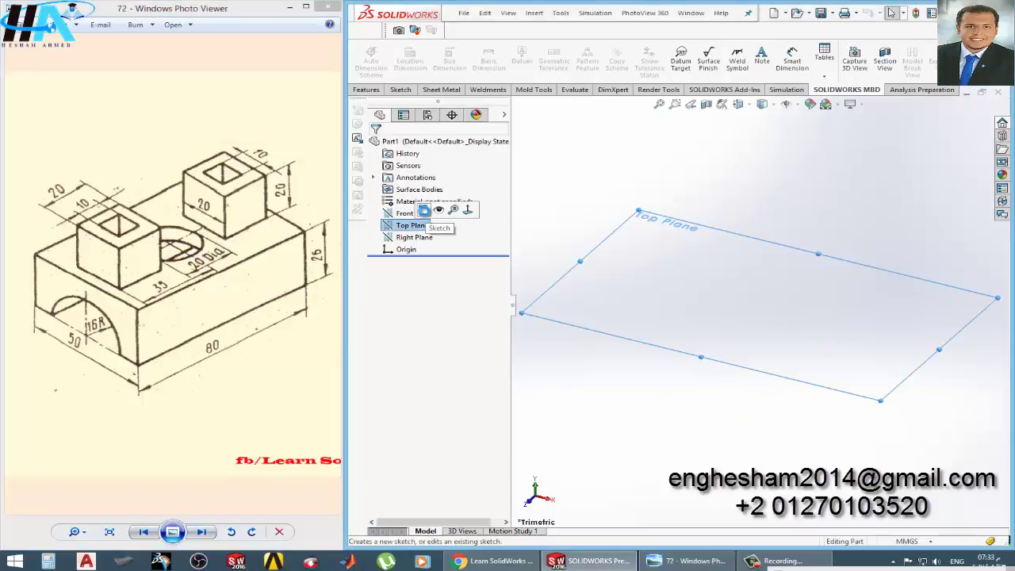
{"action": "left_click", "coordinate": [424, 210]}
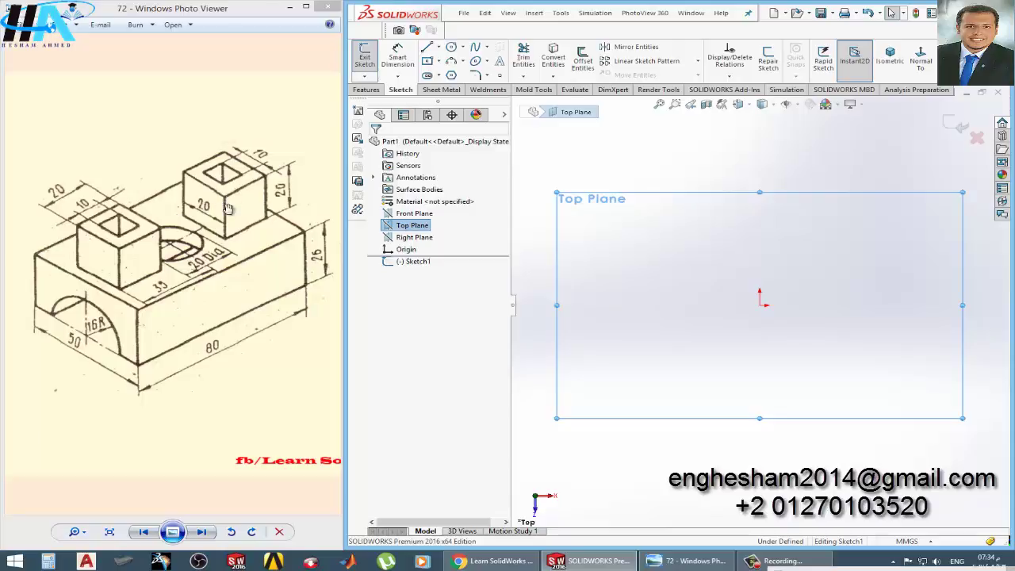
{"action": "left_click", "coordinate": [431, 61]}
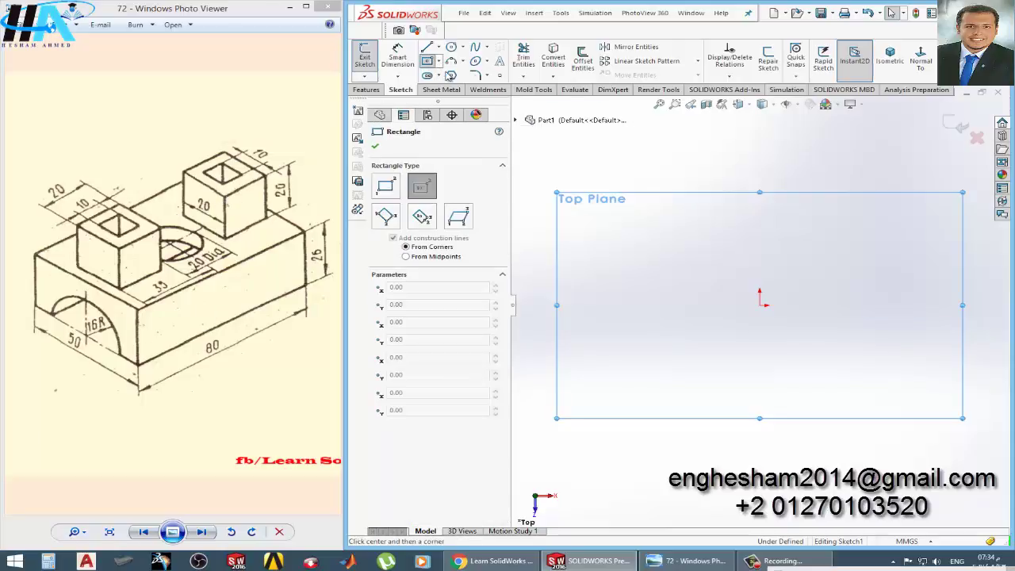
{"action": "left_click", "coordinate": [760, 306]}
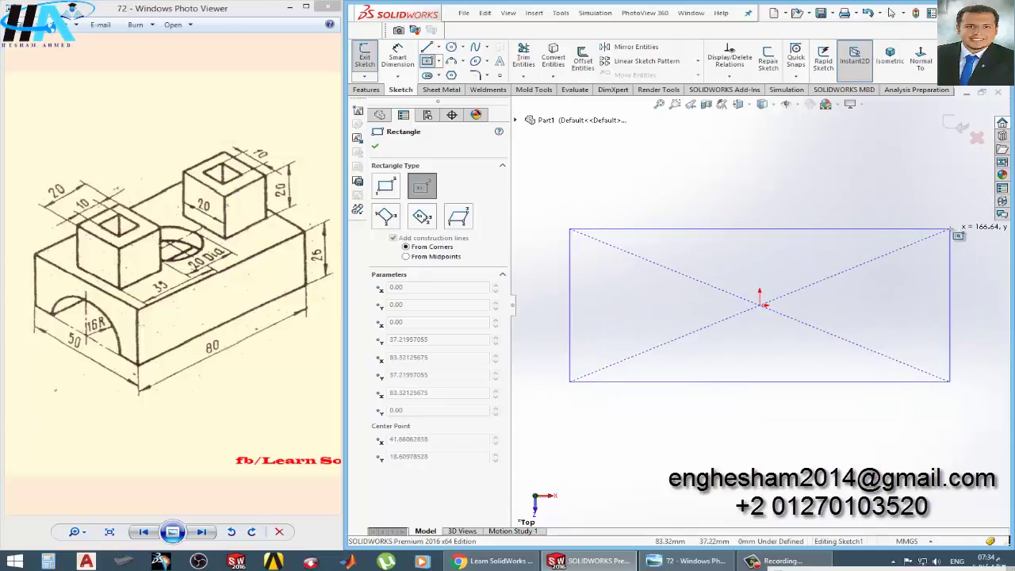
{"action": "left_click", "coordinate": [949, 229]}
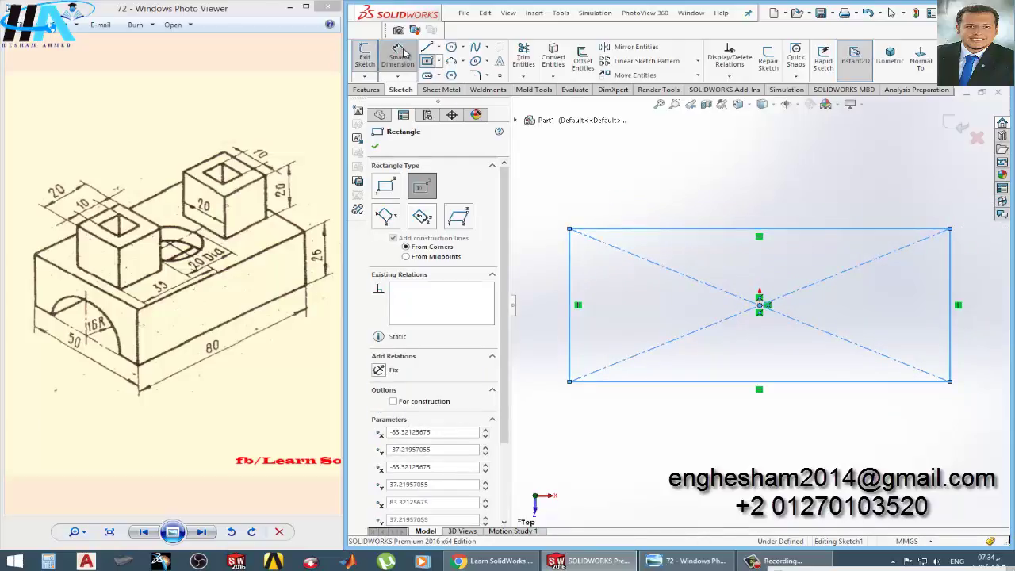
{"action": "key", "text": "Escape"}
- Dimension the rectangle to 80 mm wide and 50 mm tall, then exit the sketch
{"action": "left_click", "coordinate": [962, 313]}
{"action": "left_click", "coordinate": [863, 388]}
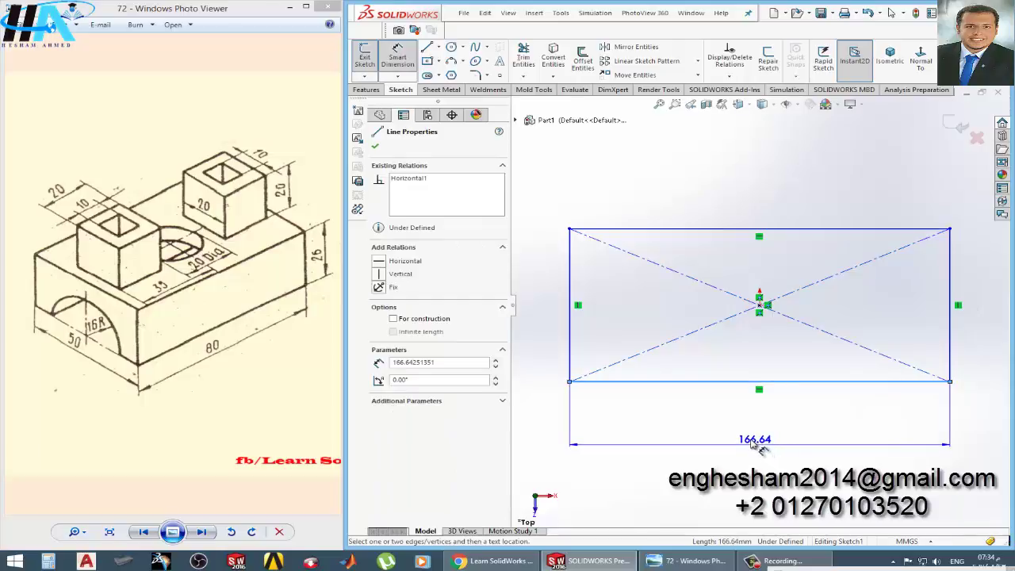
{"action": "left_click", "coordinate": [754, 441]}
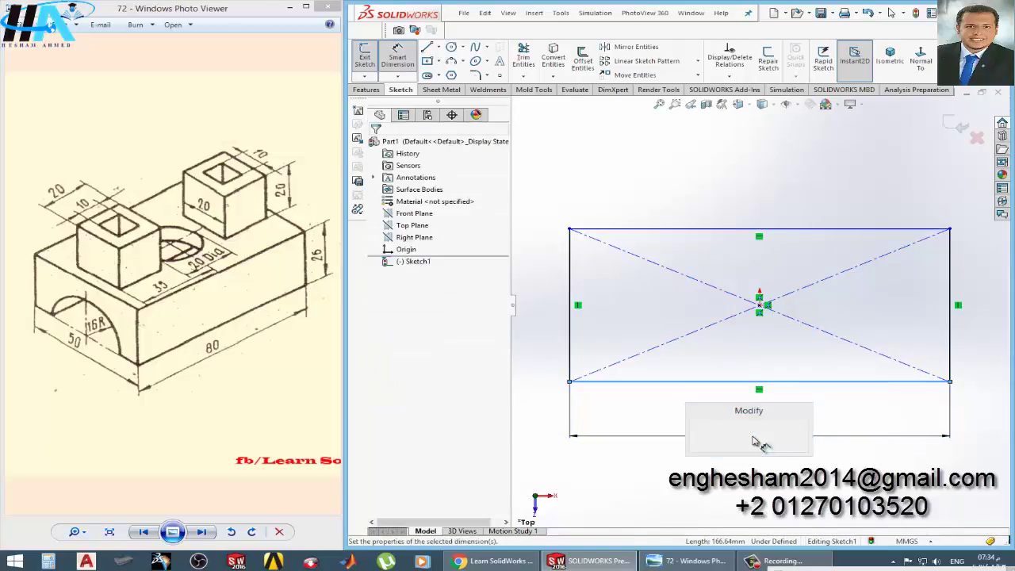
{"action": "type", "text": "80"}
{"action": "left_click", "coordinate": [704, 429]}
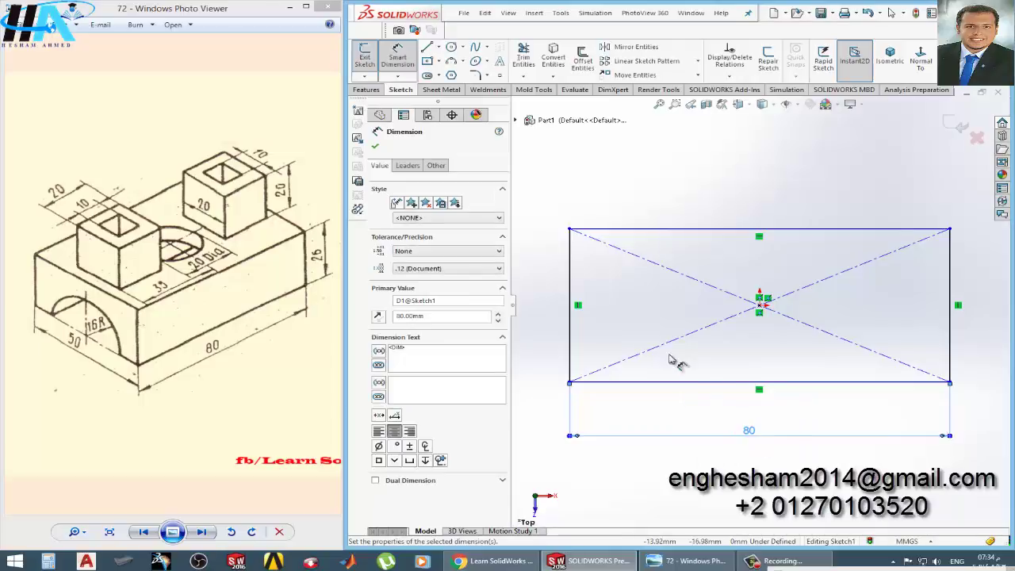
{"action": "left_click", "coordinate": [570, 343]}
{"action": "left_click", "coordinate": [536, 325]}
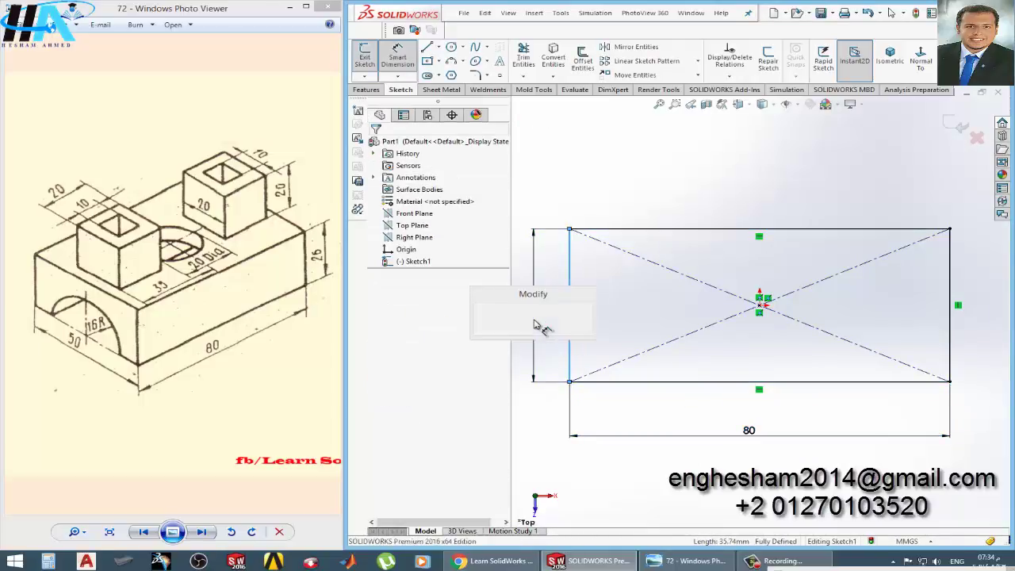
{"action": "type", "text": "50"}
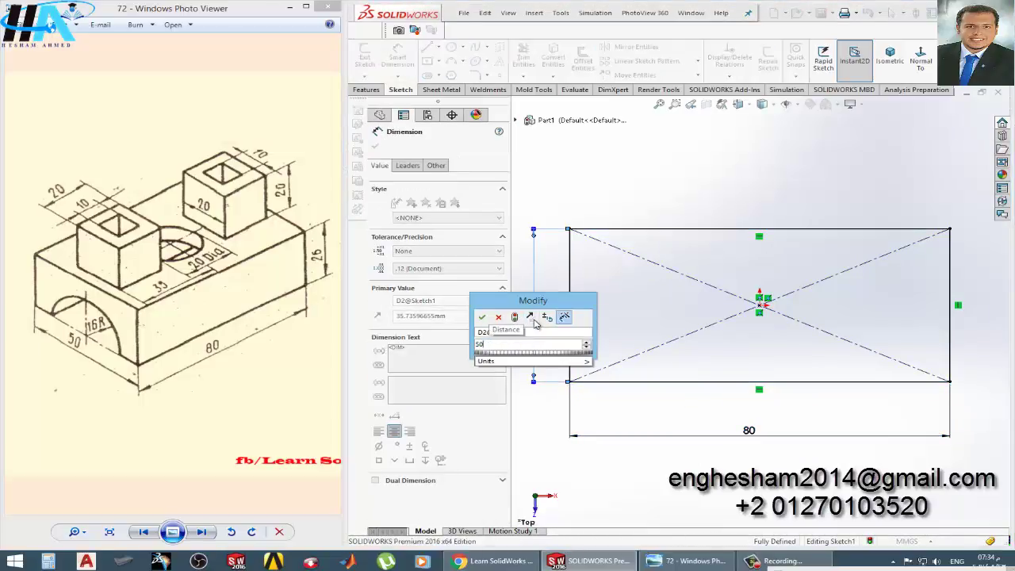
{"action": "key", "text": "Return"}
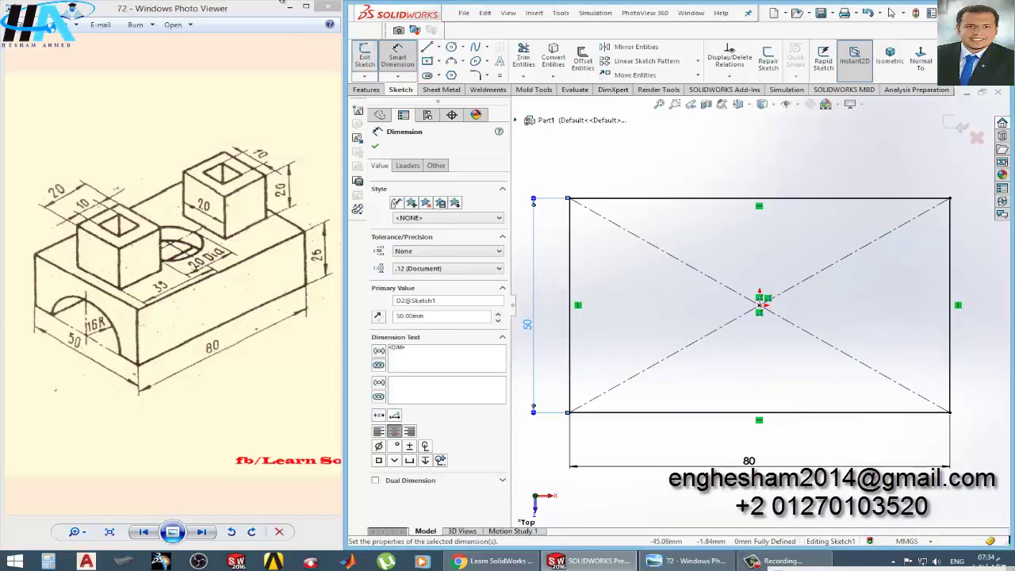
{"action": "left_click", "coordinate": [367, 58]}
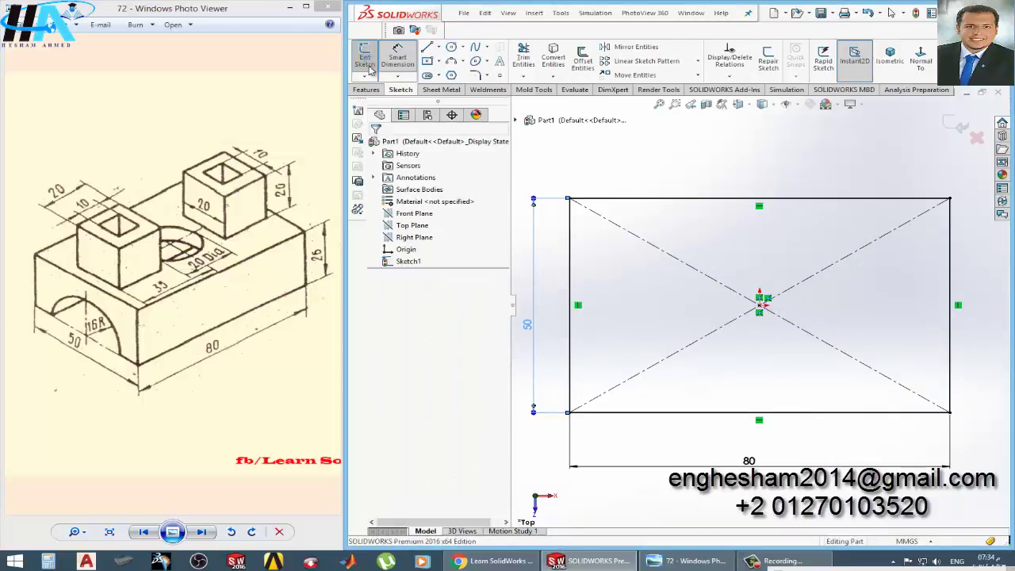
{"action": "left_click", "coordinate": [366, 89]}
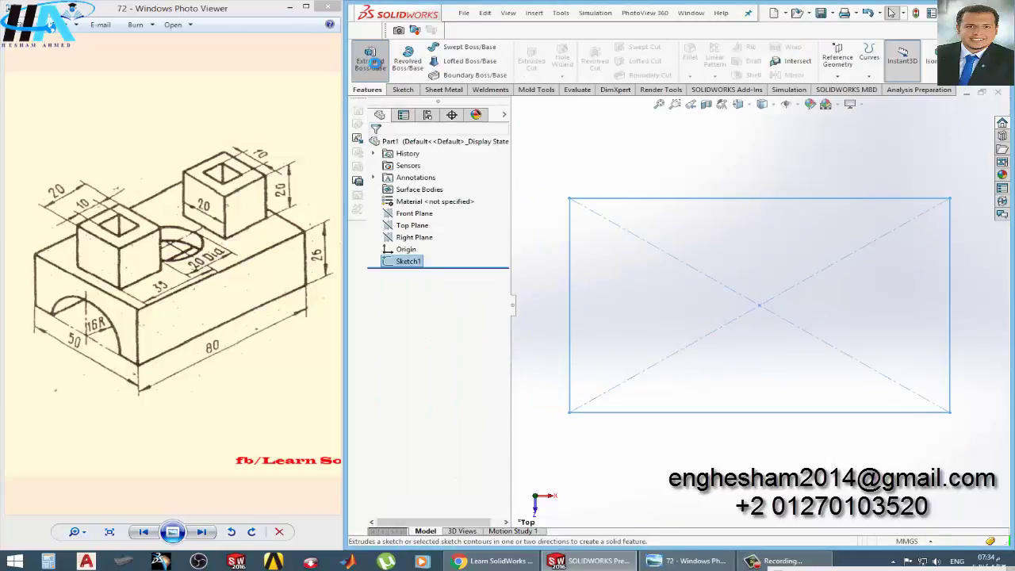
- Extrude the 80 × 50 rectangle 26 mm into a block and orbit to view it
{"action": "left_click", "coordinate": [371, 62]}
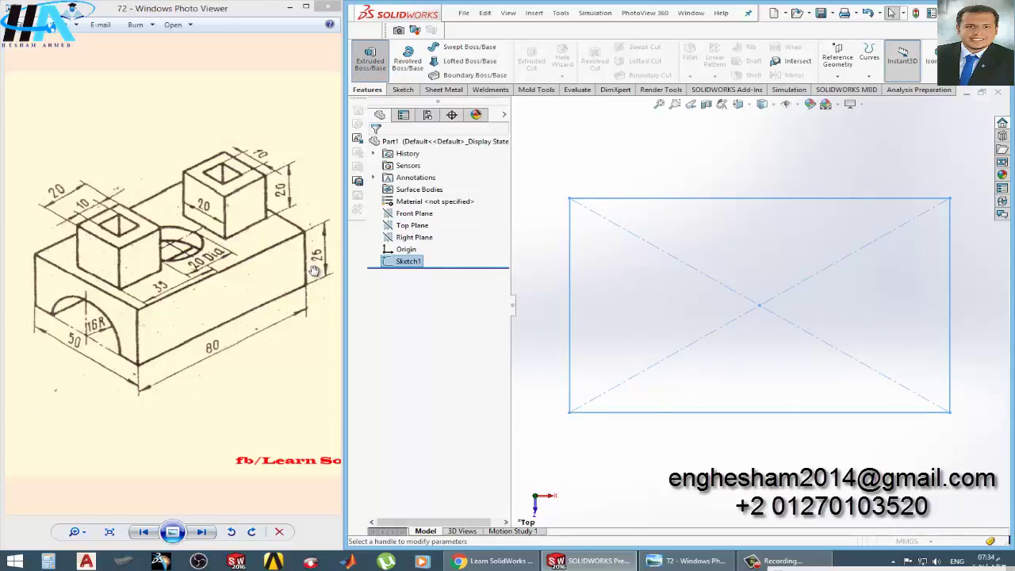
{"action": "type", "text": "26"}
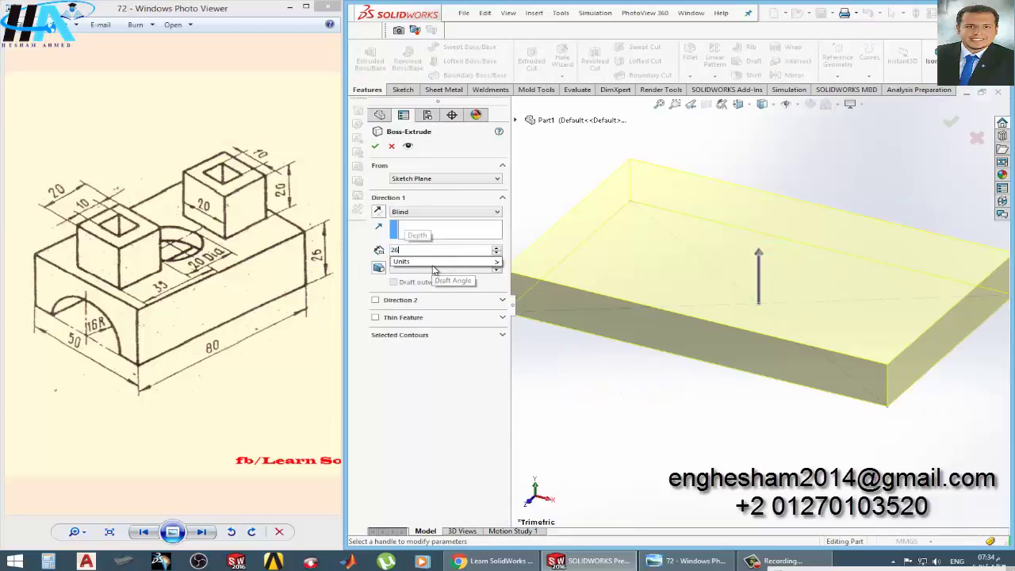
{"action": "key", "text": "Return"}
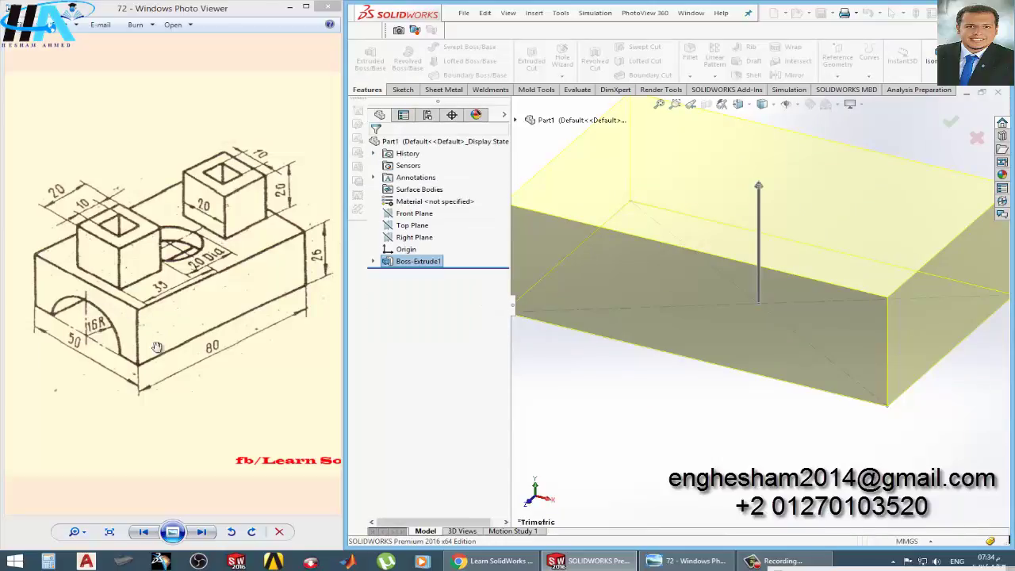
{"action": "middle_click_drag", "start_coordinate": [716, 275], "coordinate": [759, 331]}
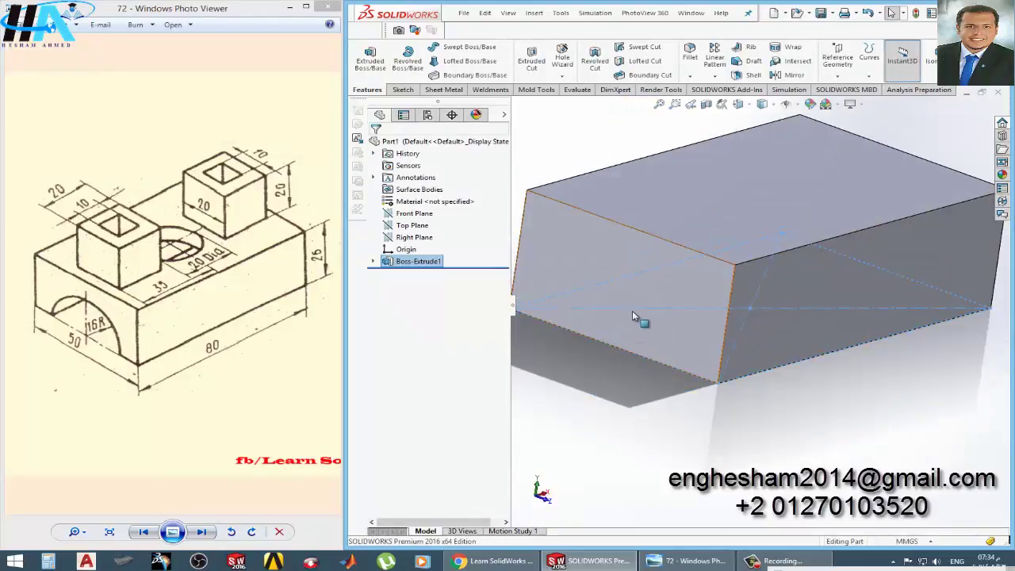
- Start a new sketch on the block's front face
{"action": "left_click", "coordinate": [687, 288]}
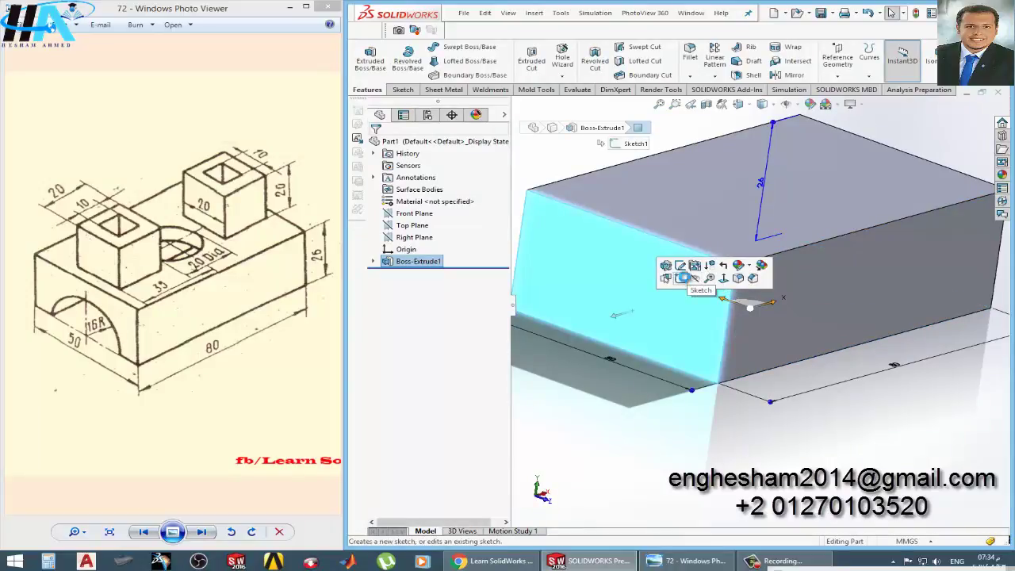
{"action": "left_click", "coordinate": [683, 278]}
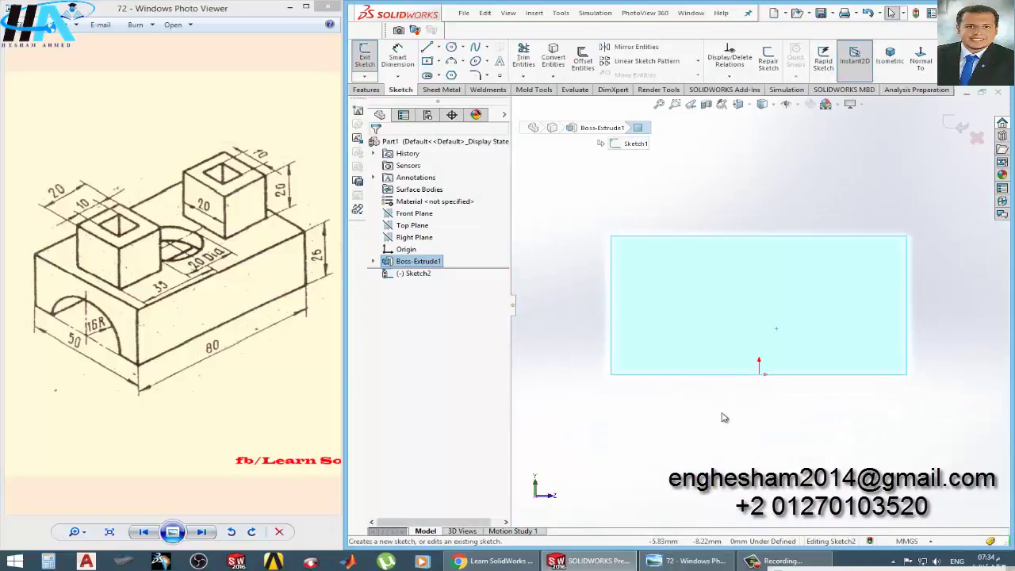
{"action": "left_click", "coordinate": [724, 417]}
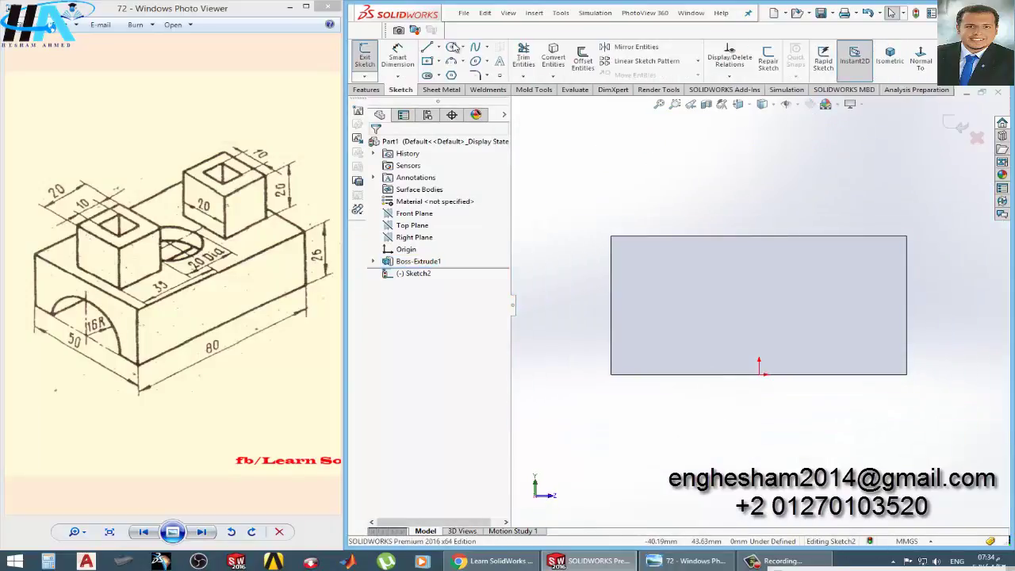
- Draw a circle centred on the origin and dimension it to Ø32 mm
{"action": "left_click", "coordinate": [452, 48]}
{"action": "left_click", "coordinate": [452, 49]}
{"action": "left_click", "coordinate": [452, 49]}
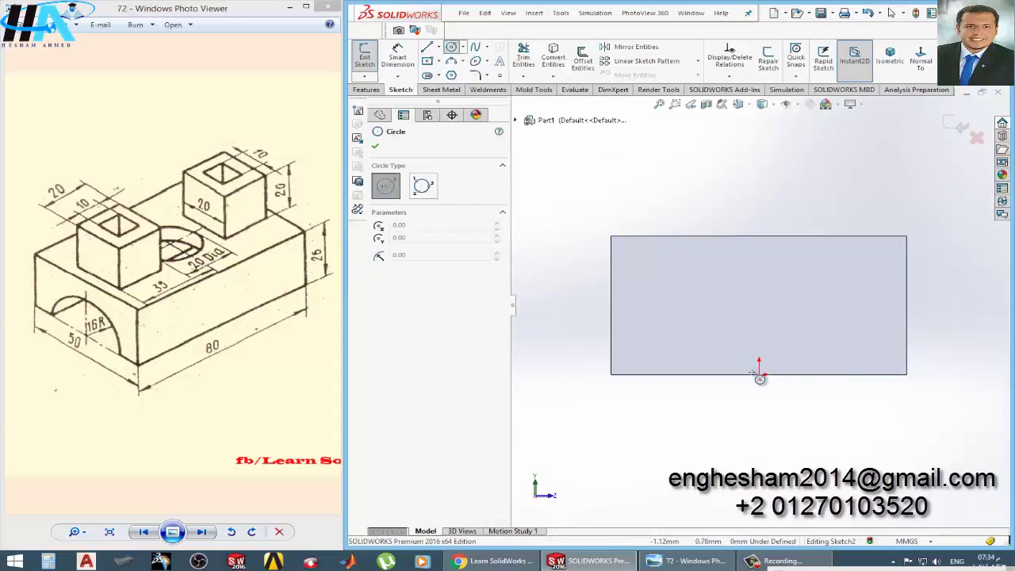
{"action": "left_click", "coordinate": [759, 373]}
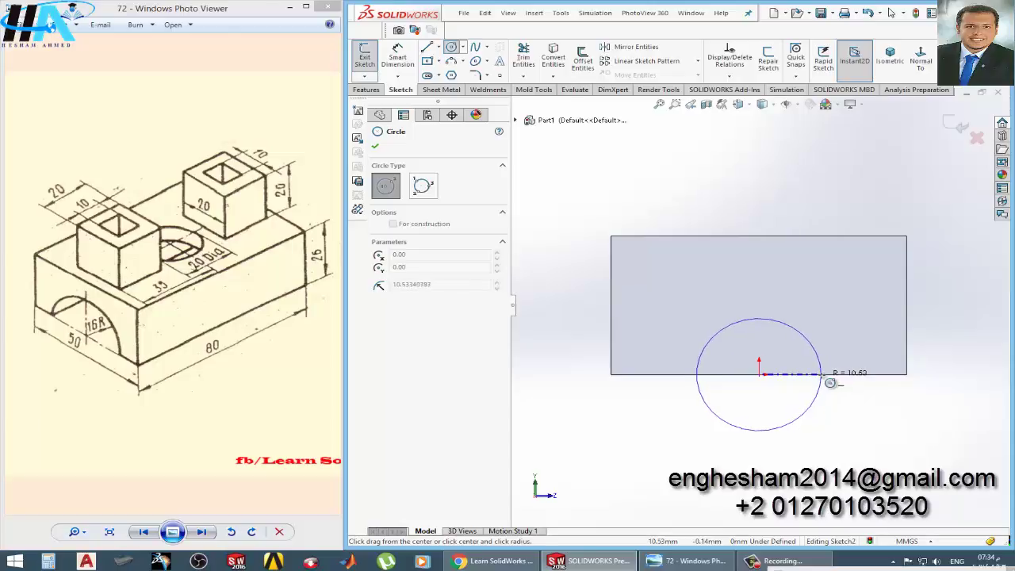
{"action": "left_click", "coordinate": [821, 379]}
{"action": "left_click", "coordinate": [397, 57]}
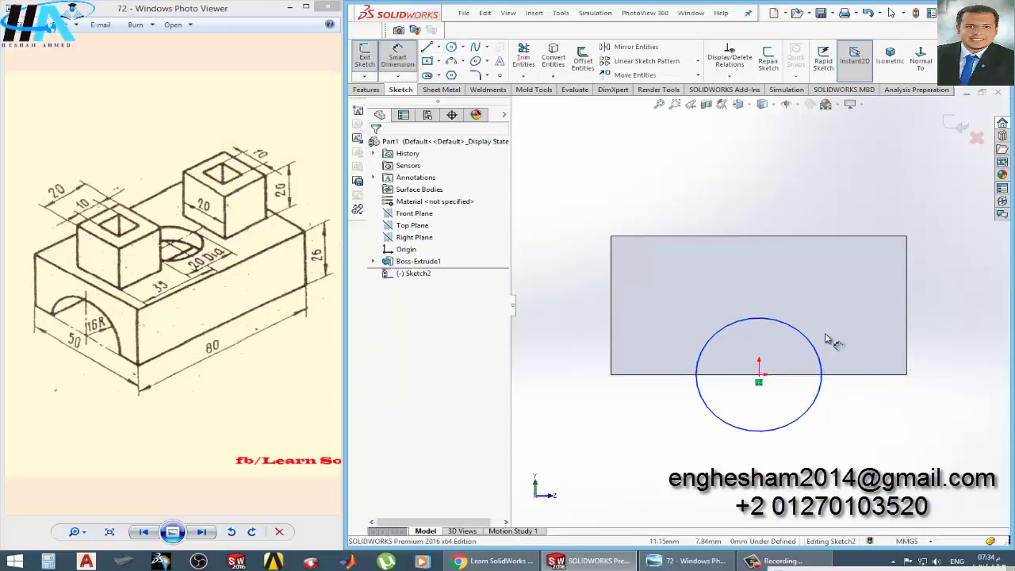
{"action": "left_click", "coordinate": [819, 351]}
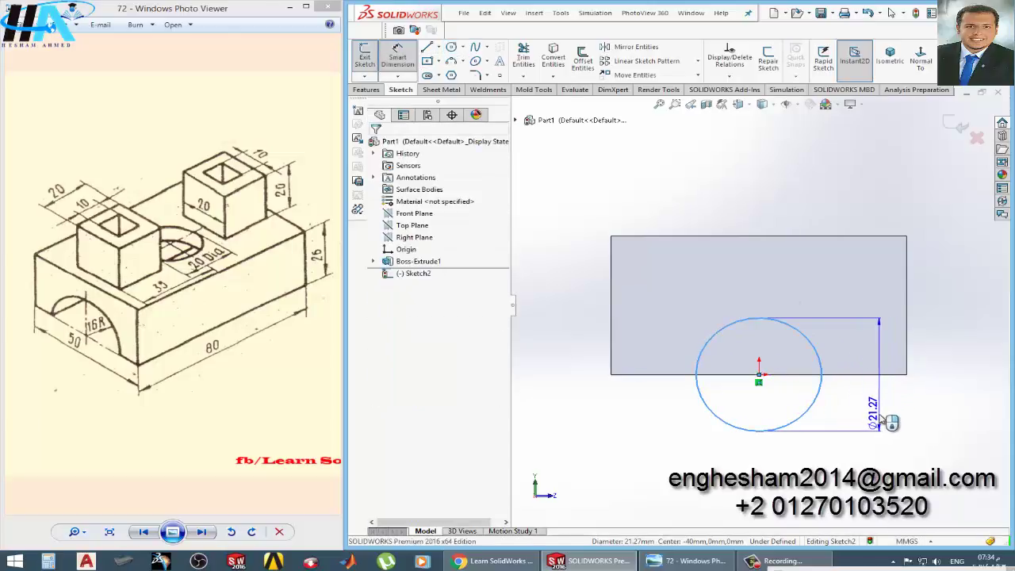
{"action": "left_click", "coordinate": [881, 412]}
{"action": "type", "text": "32"}
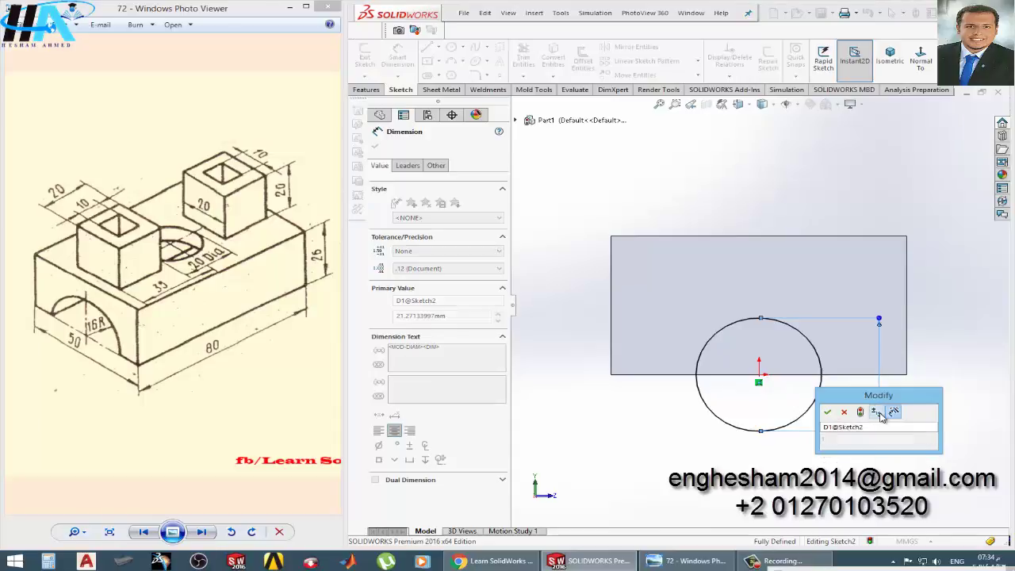
{"action": "key", "text": "Return"}
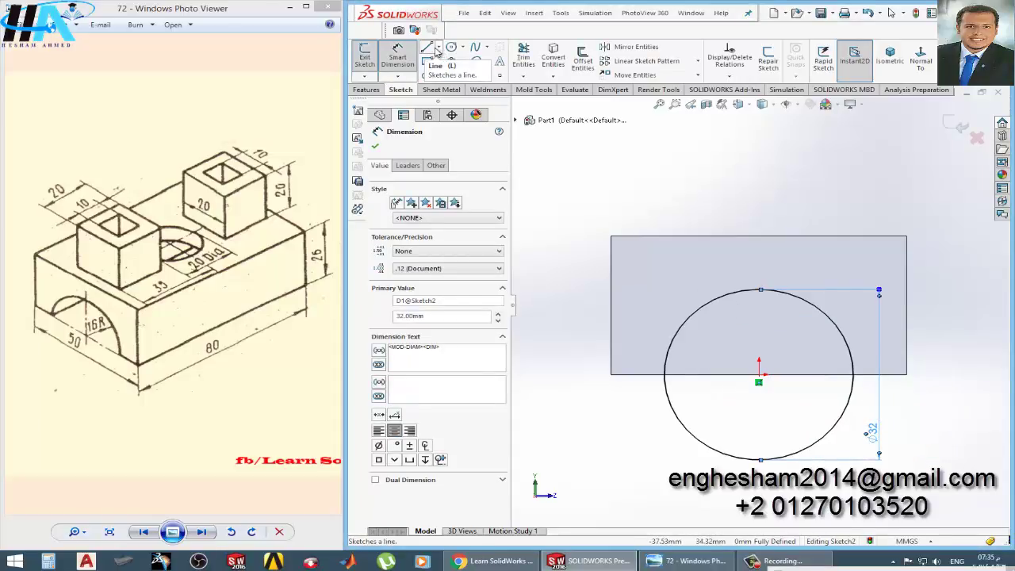
- Draw a line across the circle along the bottom edge, trim the lower arc, and exit
{"action": "left_click", "coordinate": [429, 50]}
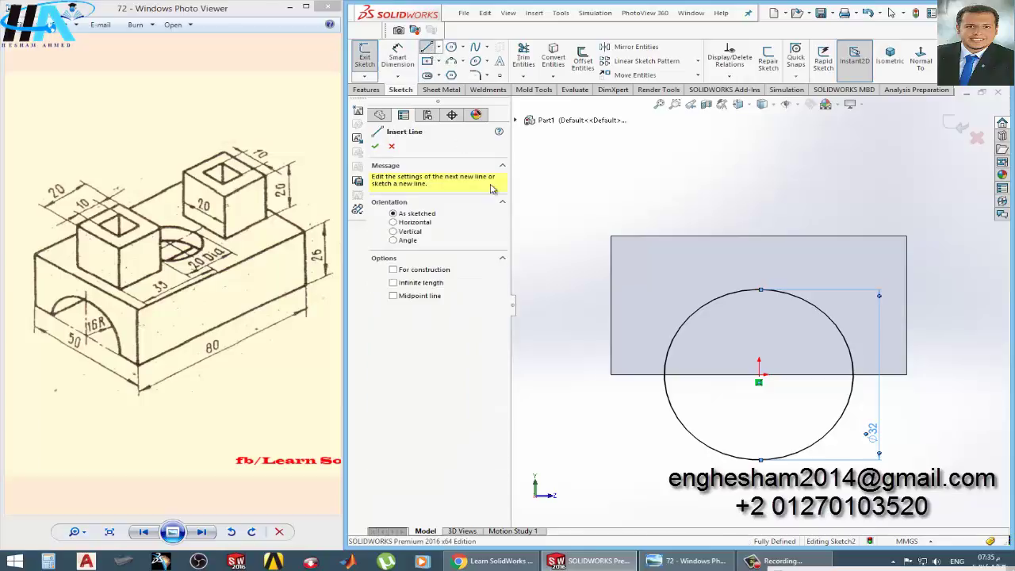
{"action": "left_click", "coordinate": [666, 376]}
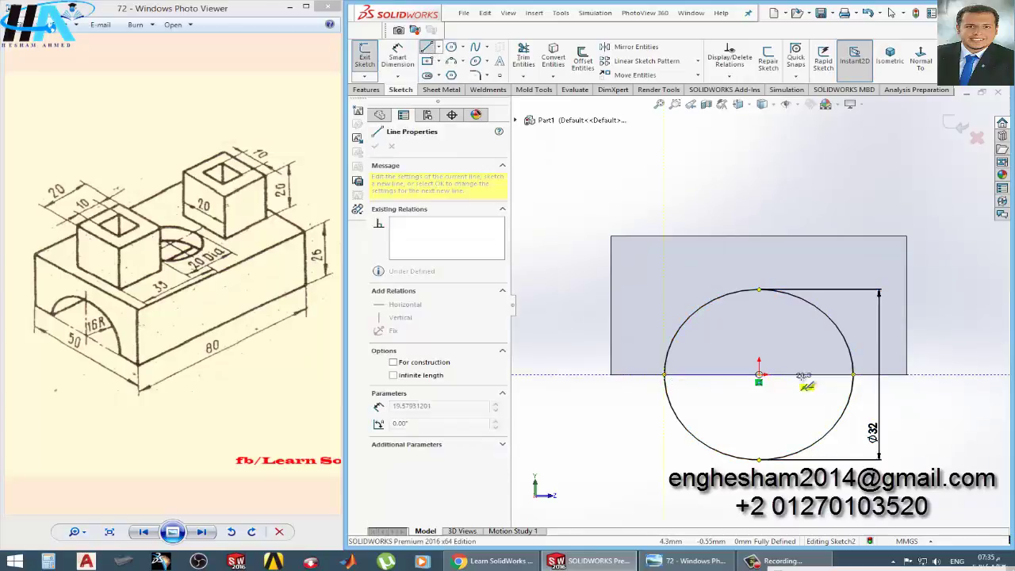
{"action": "left_click", "coordinate": [856, 376]}
{"action": "key", "text": "Escape"}
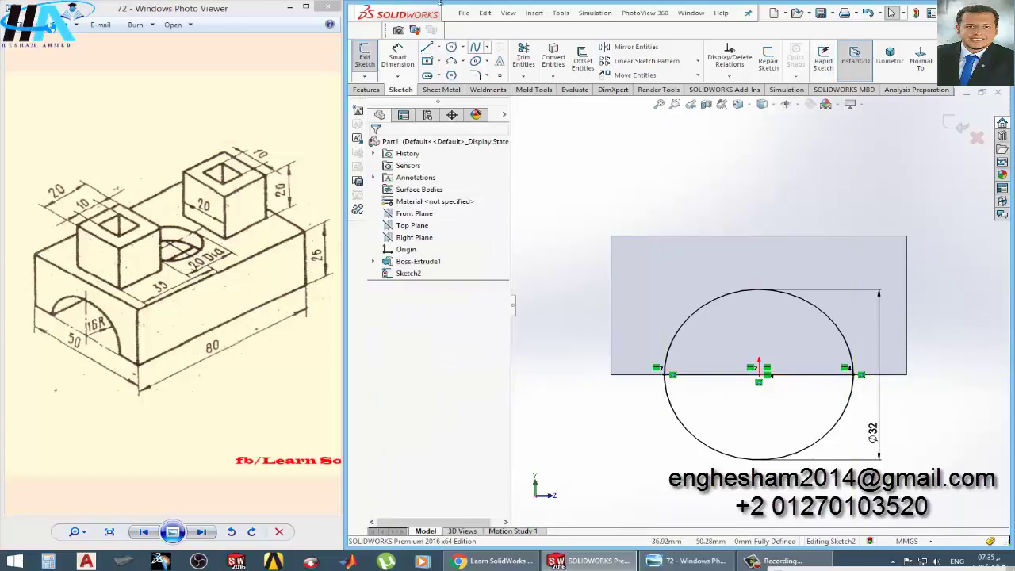
{"action": "left_click", "coordinate": [524, 60]}
{"action": "left_click_drag", "start_coordinate": [732, 486], "coordinate": [741, 440]}
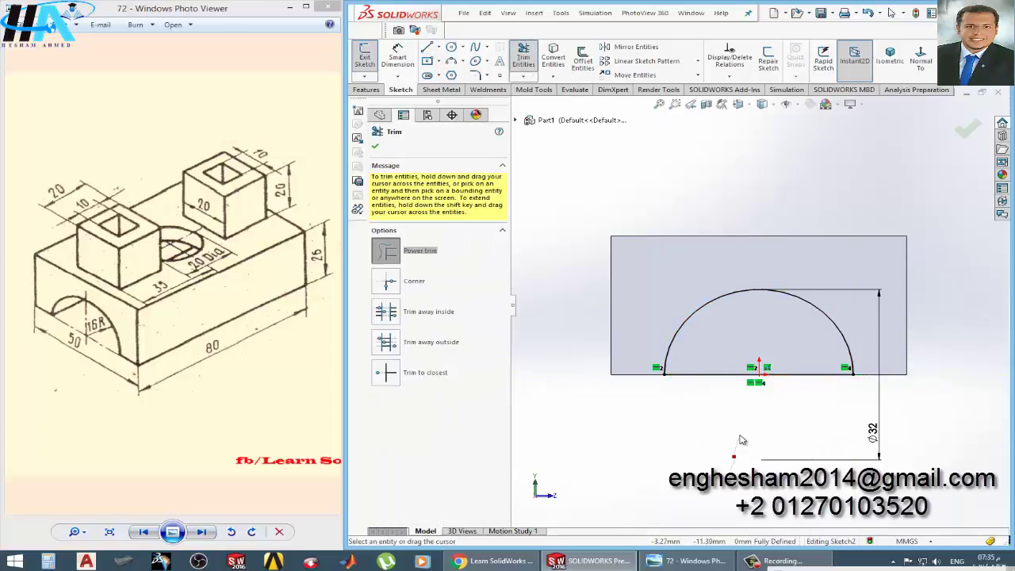
{"action": "left_click", "coordinate": [365, 58]}
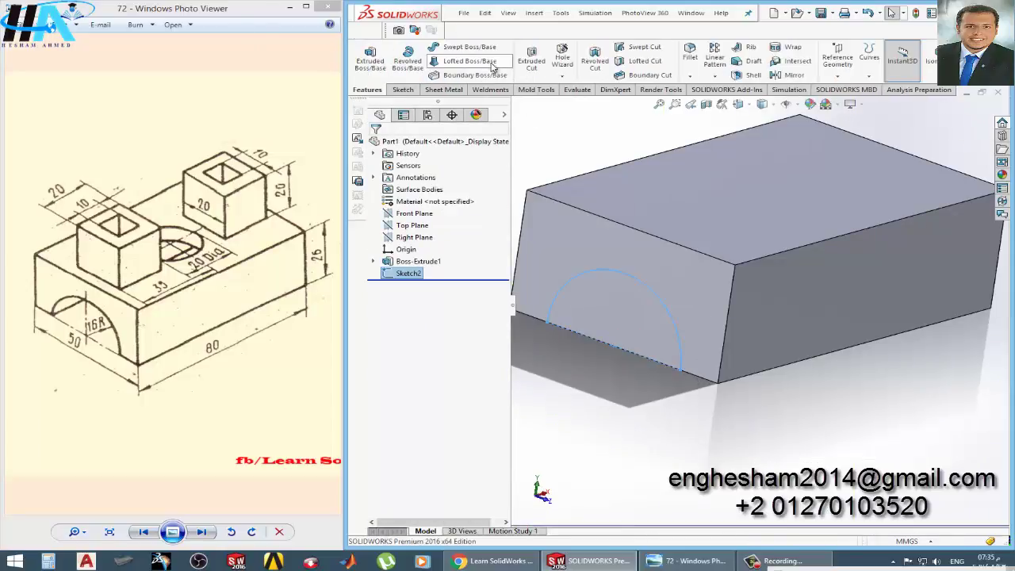
- Cut the semicircle Through All to form the arch, then orbit to inspect it
{"action": "left_click", "coordinate": [524, 64]}
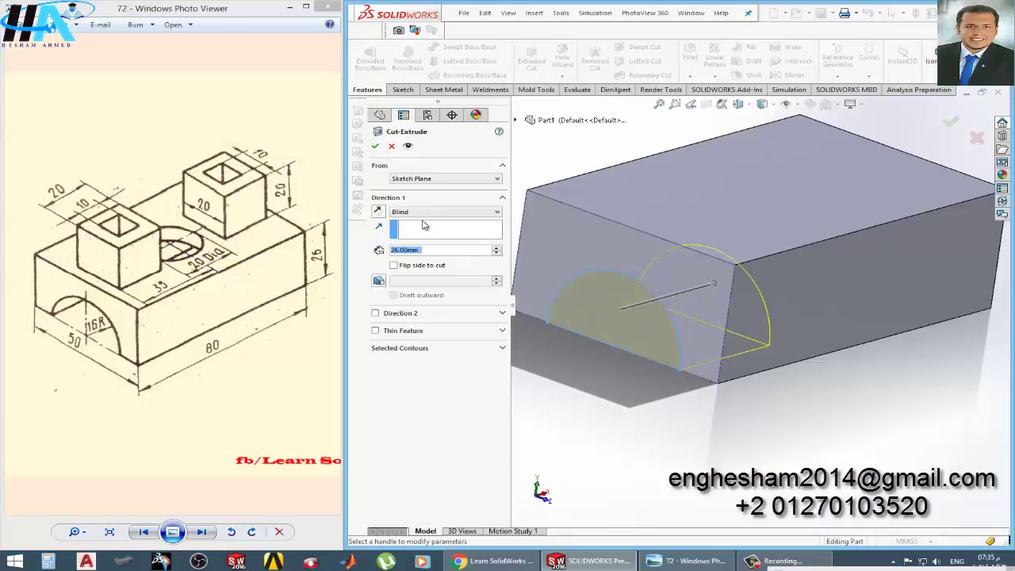
{"action": "left_click", "coordinate": [429, 212]}
{"action": "left_click", "coordinate": [420, 228]}
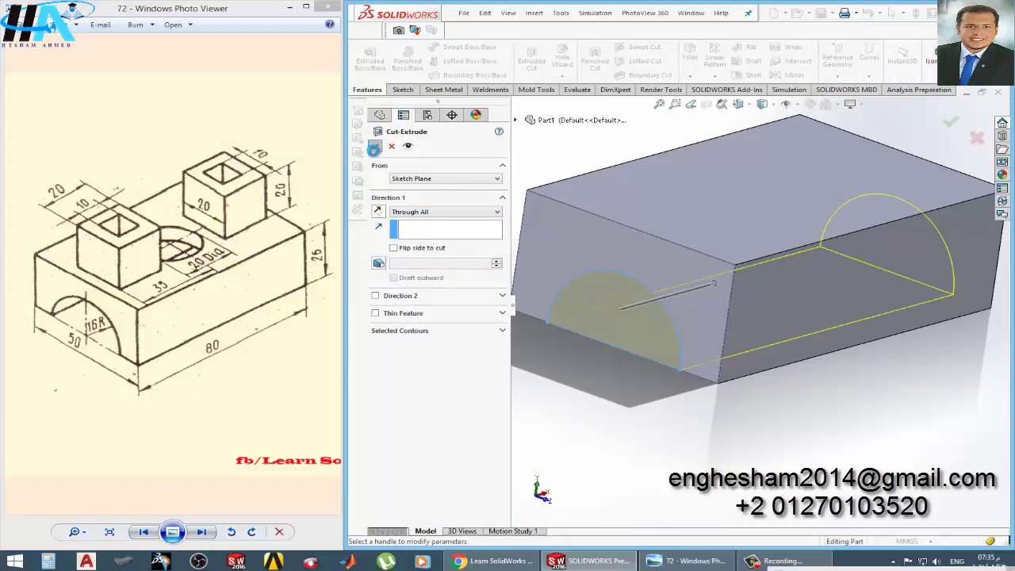
{"action": "left_click", "coordinate": [375, 147]}
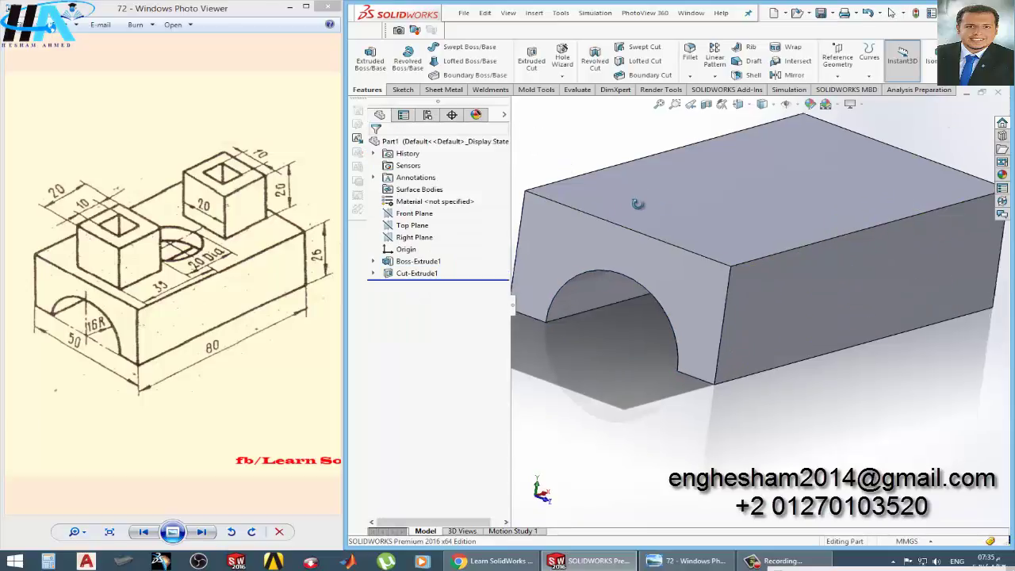
{"action": "middle_click_drag", "start_coordinate": [638, 204], "coordinate": [636, 228]}
{"action": "scroll", "coordinate": [722, 284], "scroll_direction": "down", "scroll_amount": 2}
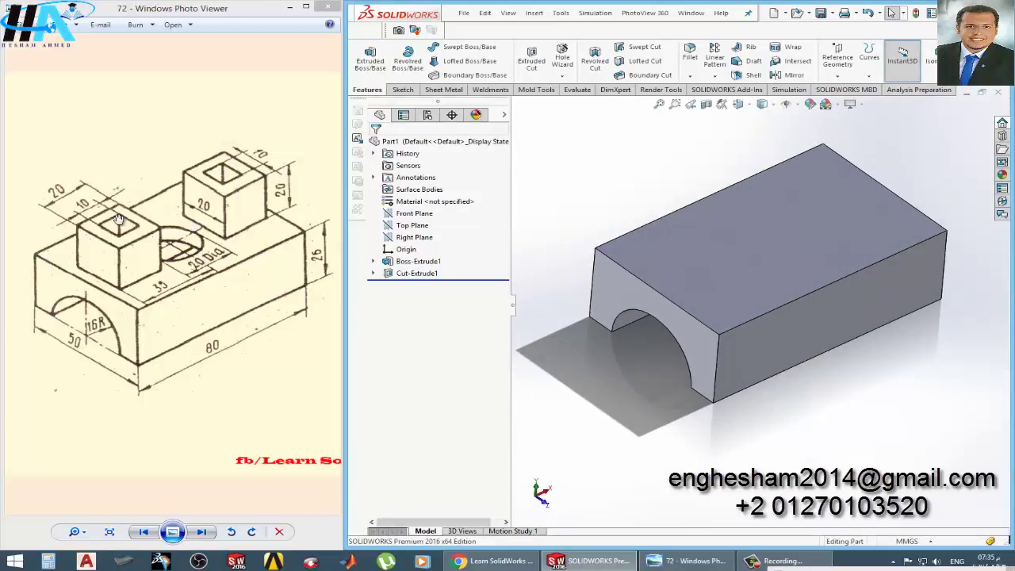
- Start a sketch on the top face and draw the left nested center rectangles
{"action": "left_click", "coordinate": [706, 260]}
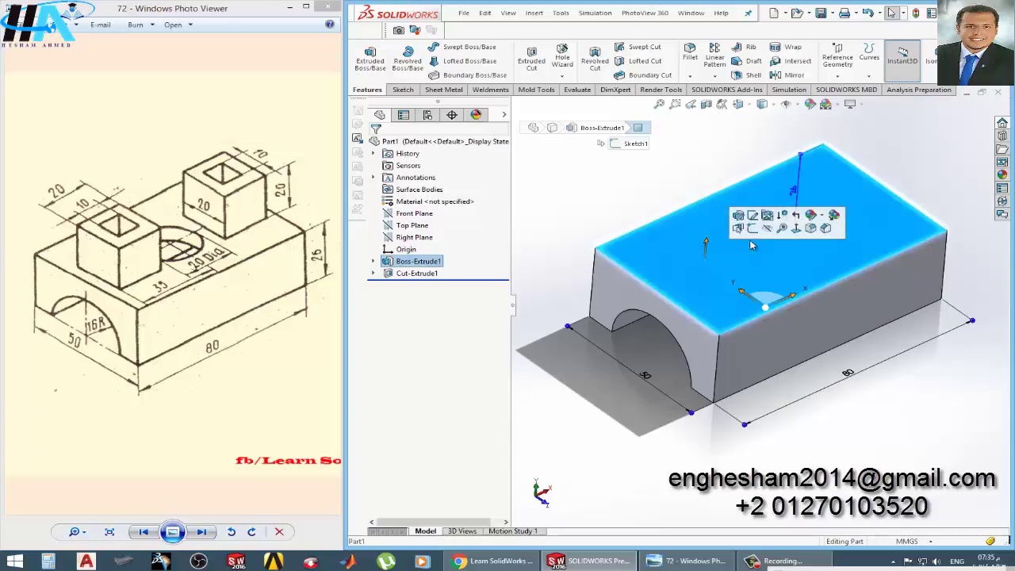
{"action": "left_click", "coordinate": [750, 229]}
{"action": "scroll", "coordinate": [658, 278], "scroll_direction": "down", "scroll_amount": 3}
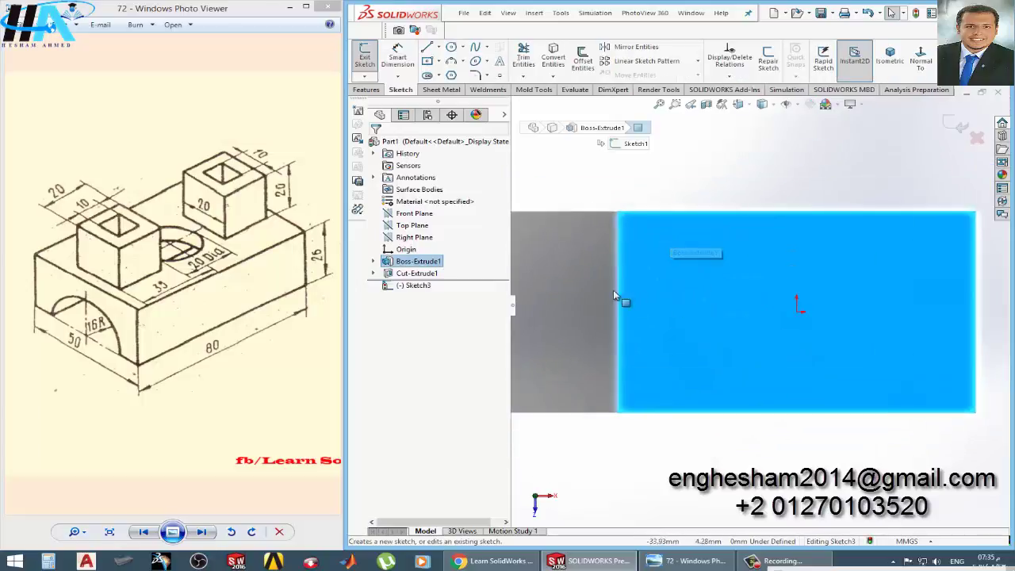
{"action": "left_click", "coordinate": [426, 62]}
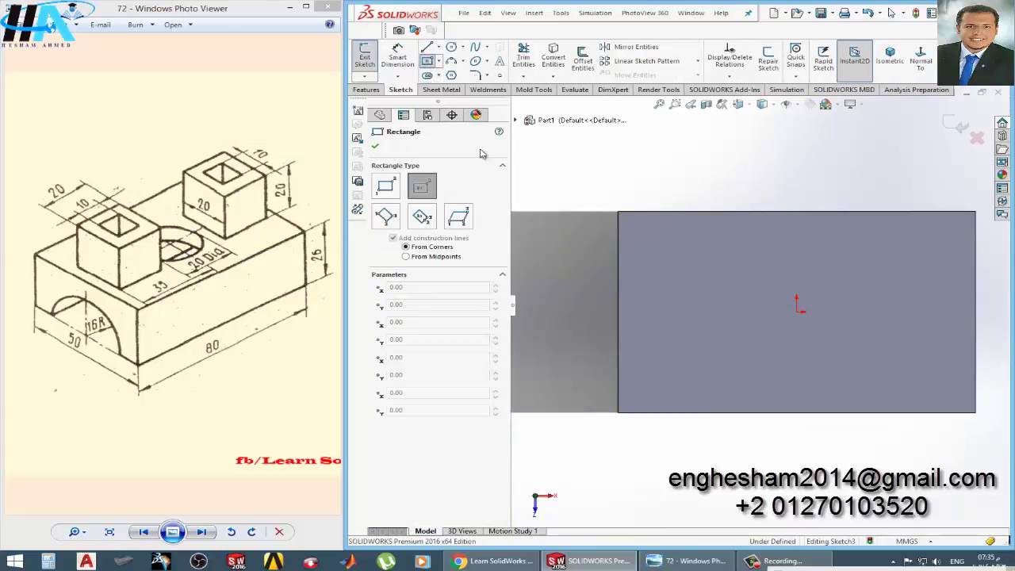
{"action": "left_click", "coordinate": [683, 310]}
{"action": "left_click", "coordinate": [716, 272]}
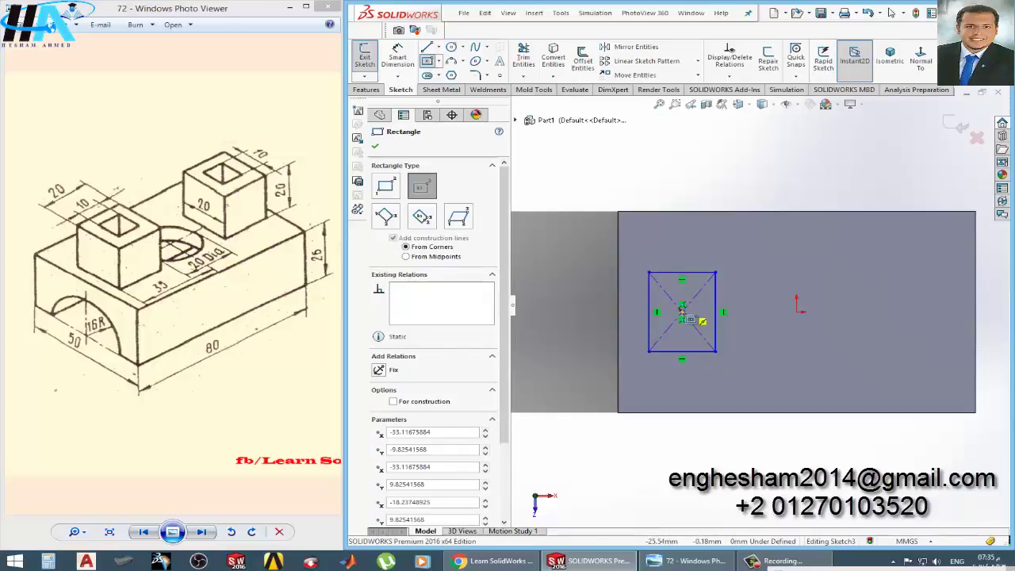
{"action": "left_click", "coordinate": [683, 312]}
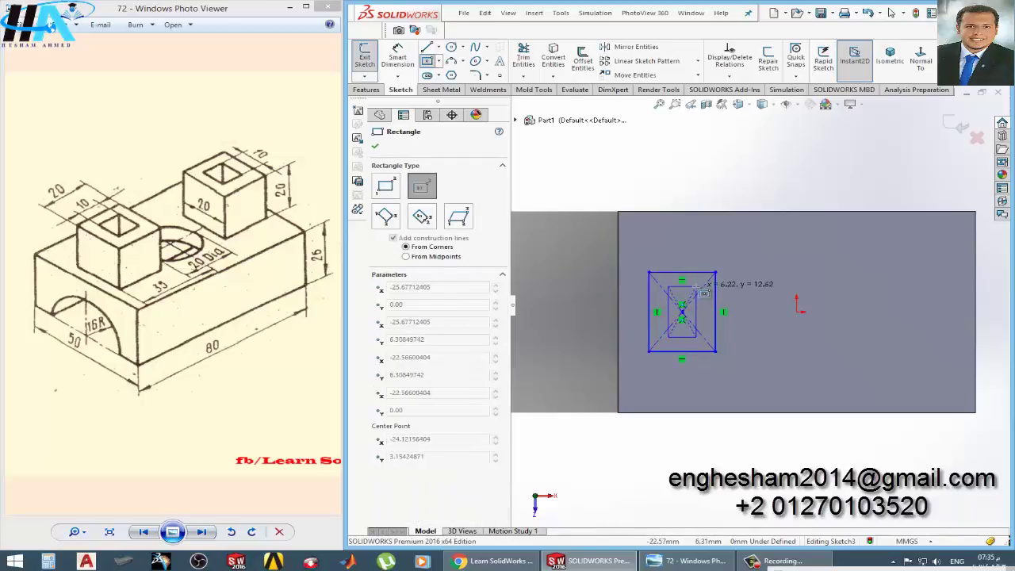
{"action": "left_click", "coordinate": [697, 285]}
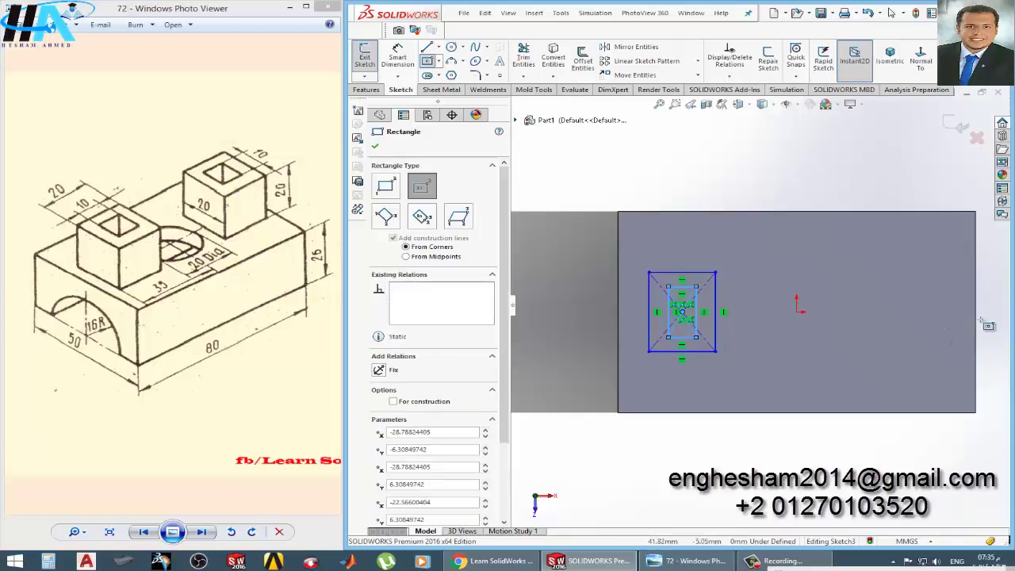
- Draw the right nested pair of center rectangles and fit the part in view
{"action": "left_click", "coordinate": [929, 312]}
{"action": "left_click", "coordinate": [955, 272]}
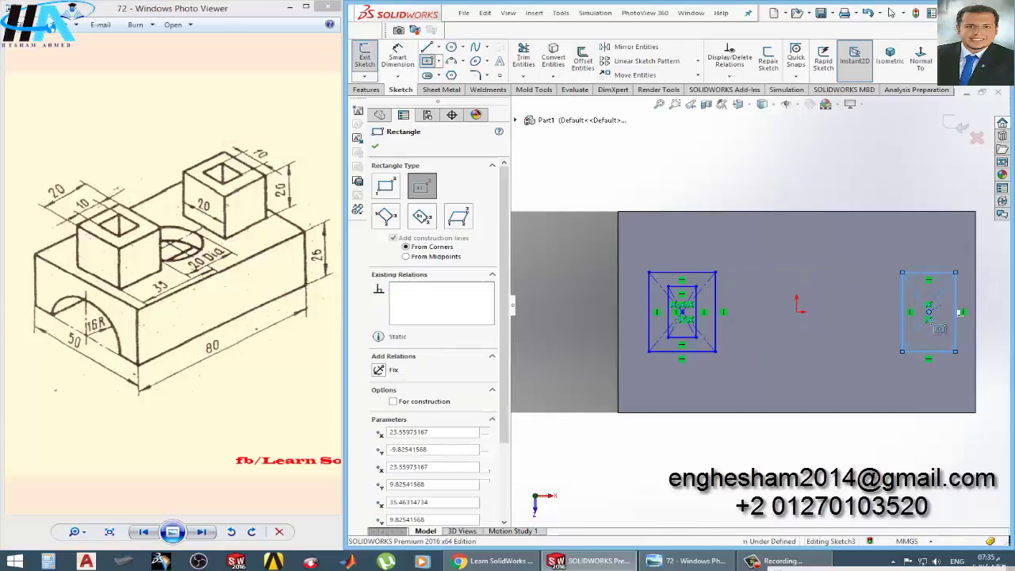
{"action": "left_click", "coordinate": [929, 311]}
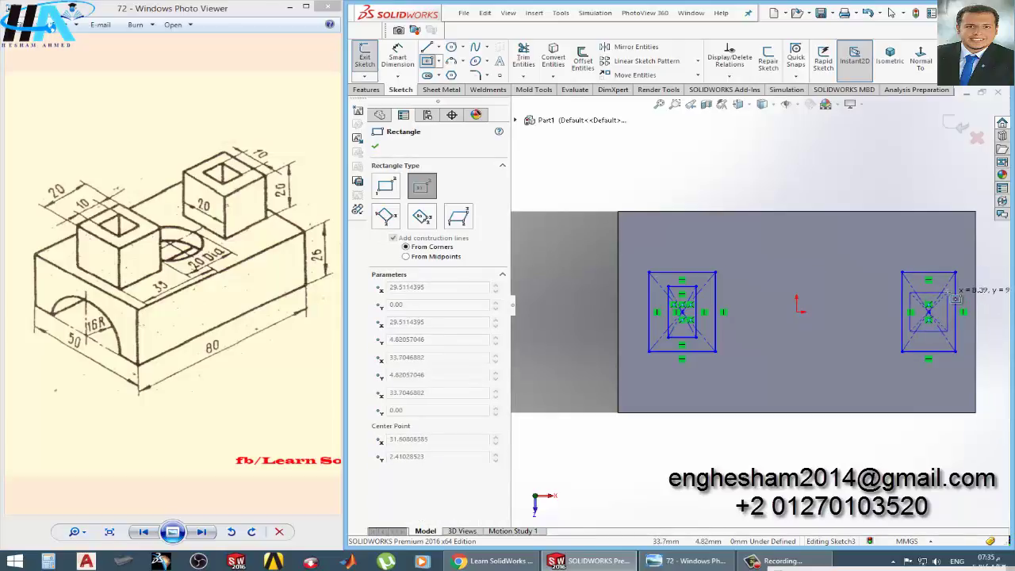
{"action": "left_click", "coordinate": [947, 332]}
{"action": "key", "text": "f"}
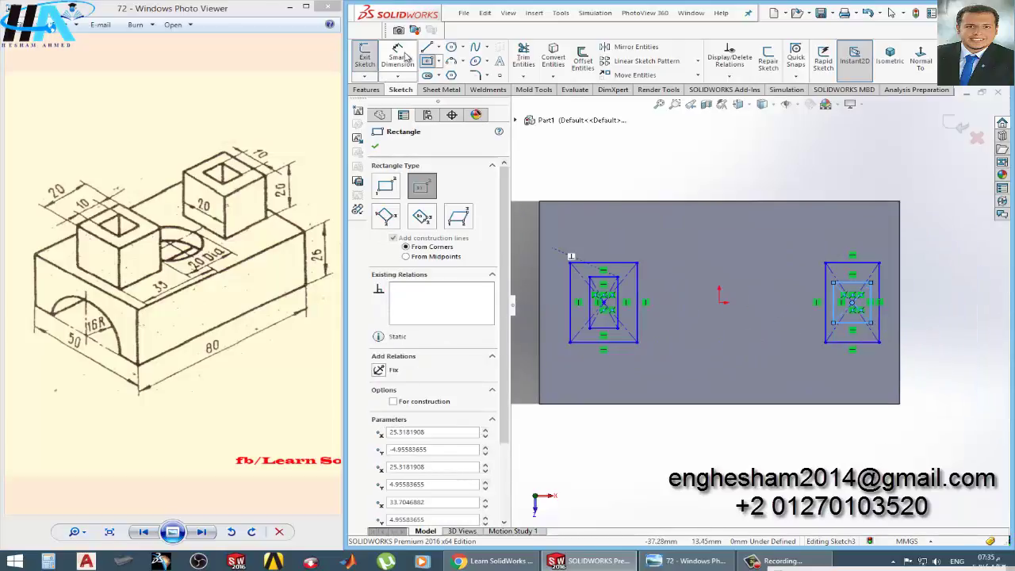
{"action": "left_click", "coordinate": [397, 57]}
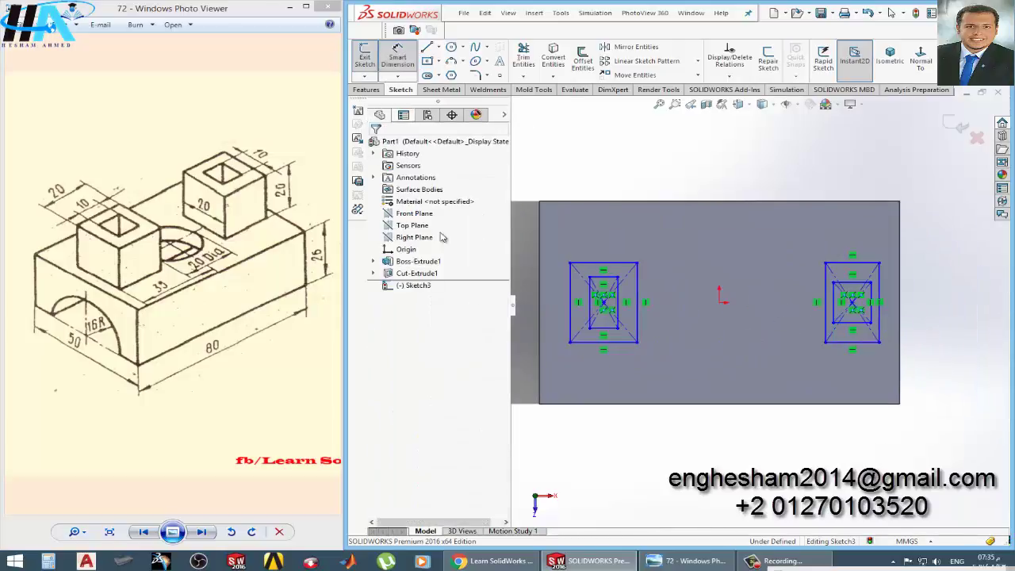
- Dimension the left outer square to 20 mm wide and 20 mm tall
{"action": "left_click", "coordinate": [627, 347]}
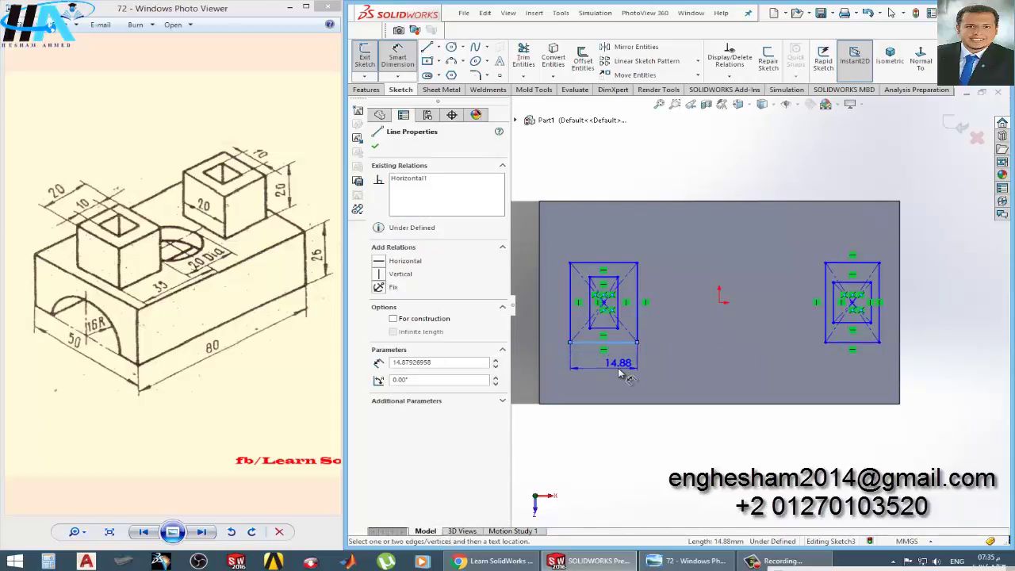
{"action": "left_click", "coordinate": [620, 373]}
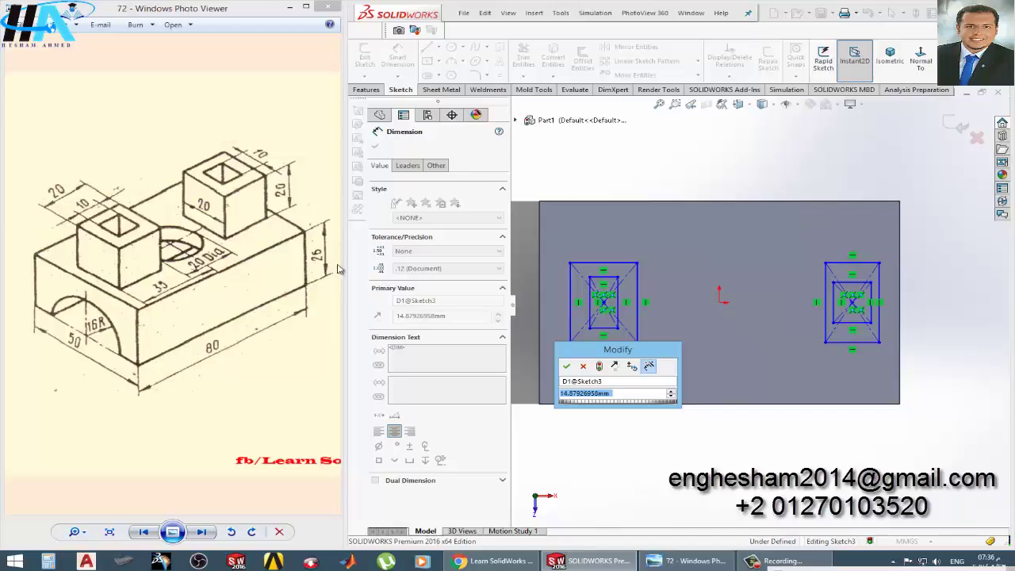
{"action": "type", "text": "20"}
{"action": "left_click", "coordinate": [563, 364]}
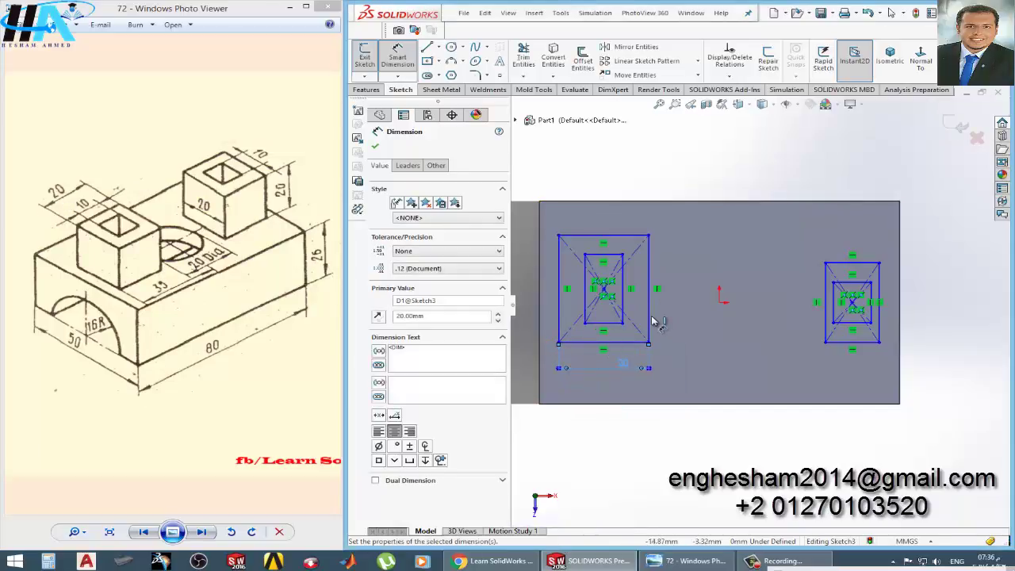
{"action": "left_click", "coordinate": [648, 319]}
{"action": "left_click", "coordinate": [682, 308]}
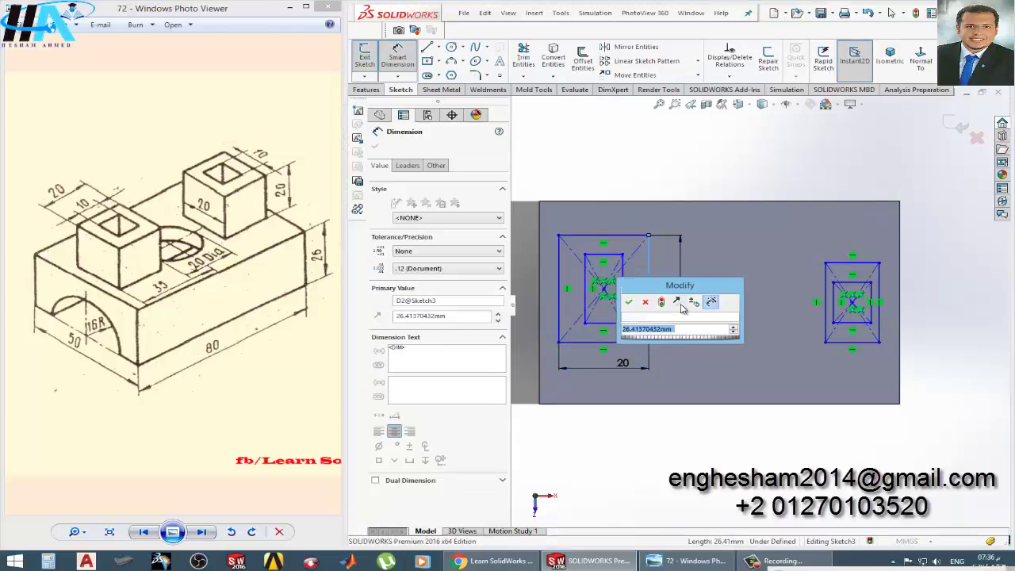
{"action": "type", "text": "20"}
{"action": "key", "text": "Return"}
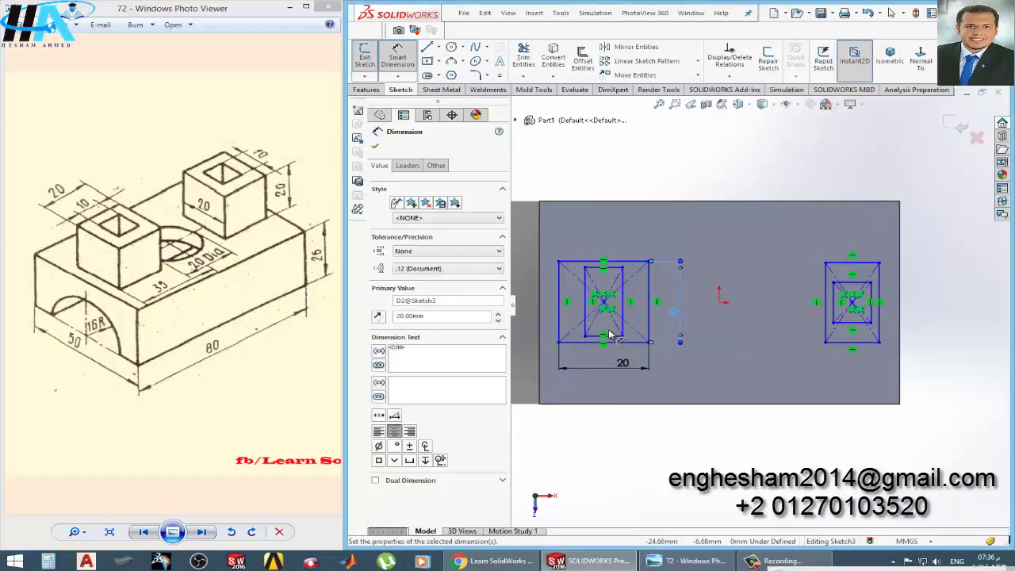
{"action": "scroll", "coordinate": [604, 337], "scroll_direction": "up", "scroll_amount": 3}
- Dimension the left inner square to 10 mm wide and 10 mm tall
{"action": "left_click", "coordinate": [628, 334]}
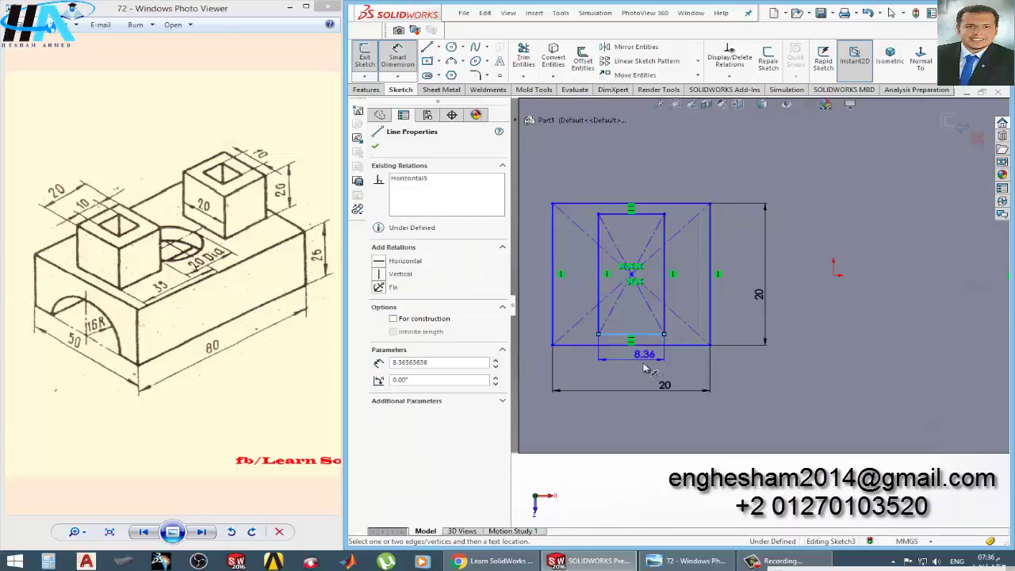
{"action": "left_click", "coordinate": [642, 373]}
{"action": "type", "text": "10"}
{"action": "key", "text": "Return"}
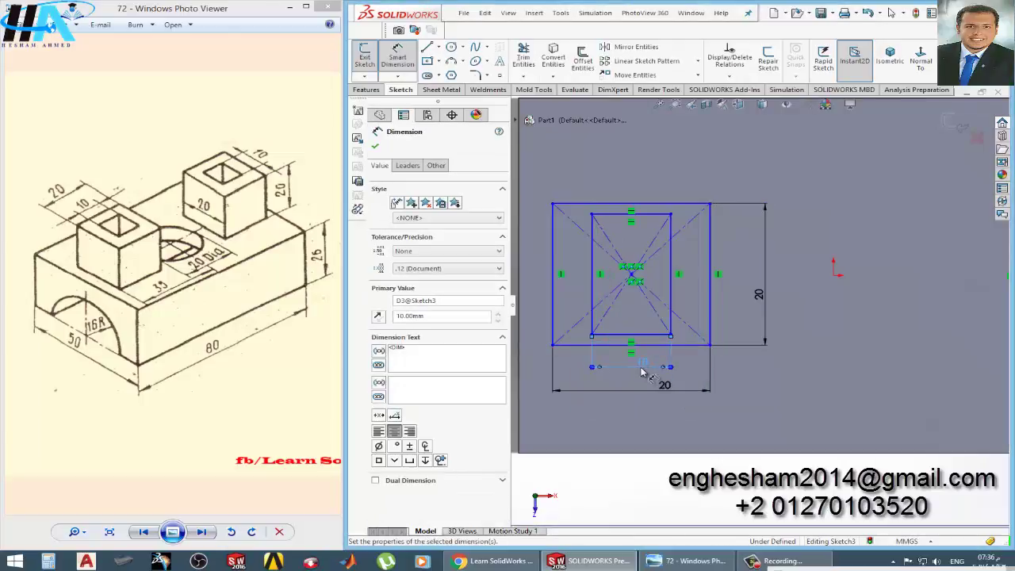
{"action": "left_click", "coordinate": [671, 298]}
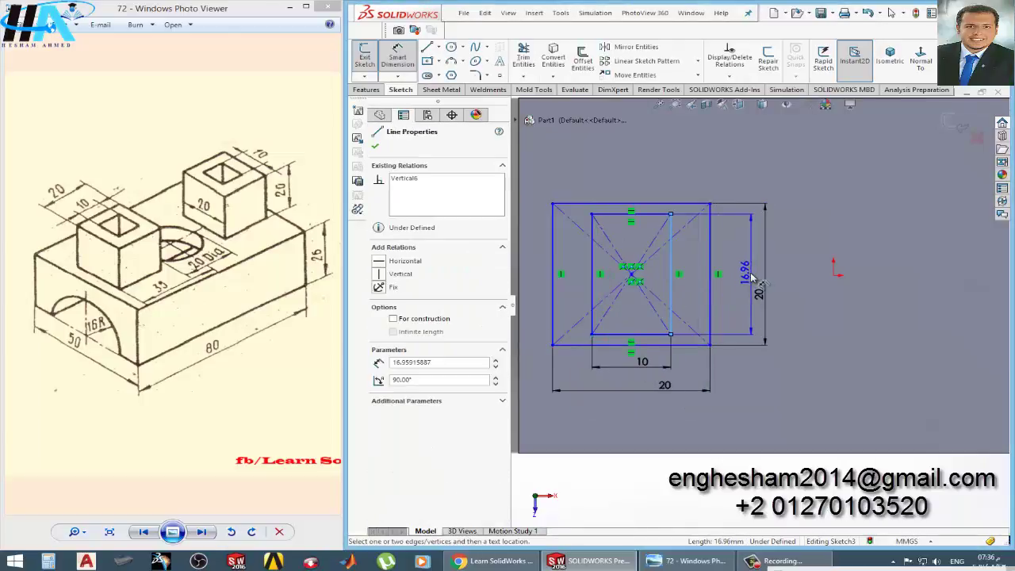
{"action": "left_click", "coordinate": [752, 275]}
{"action": "type", "text": "10"}
{"action": "key", "text": "Return"}
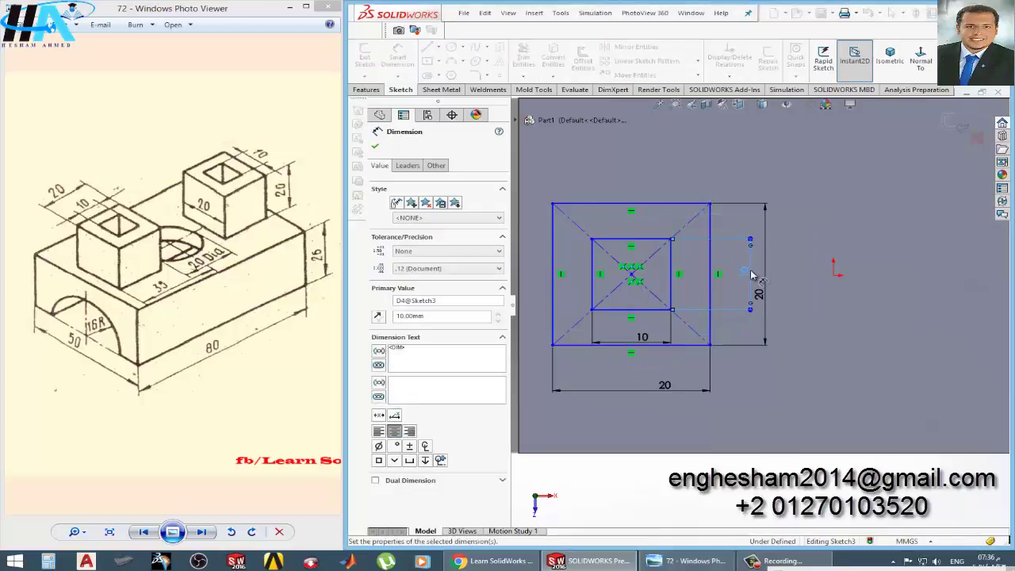
{"action": "key", "text": "Escape"}
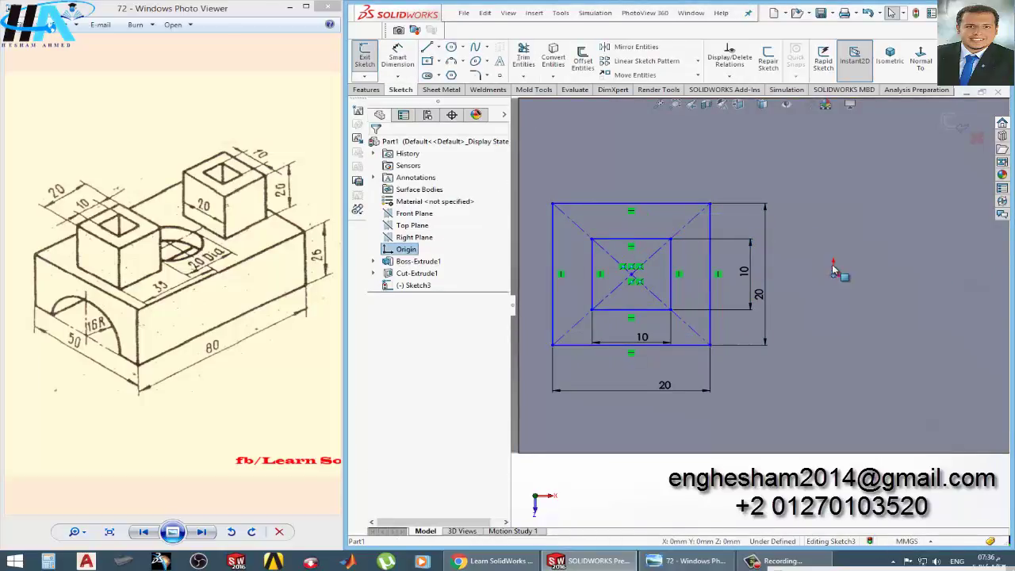
- Add a Horizontal relation between the left square's centre point and the origin
{"action": "left_click", "coordinate": [634, 280], "text": "ctrl"}
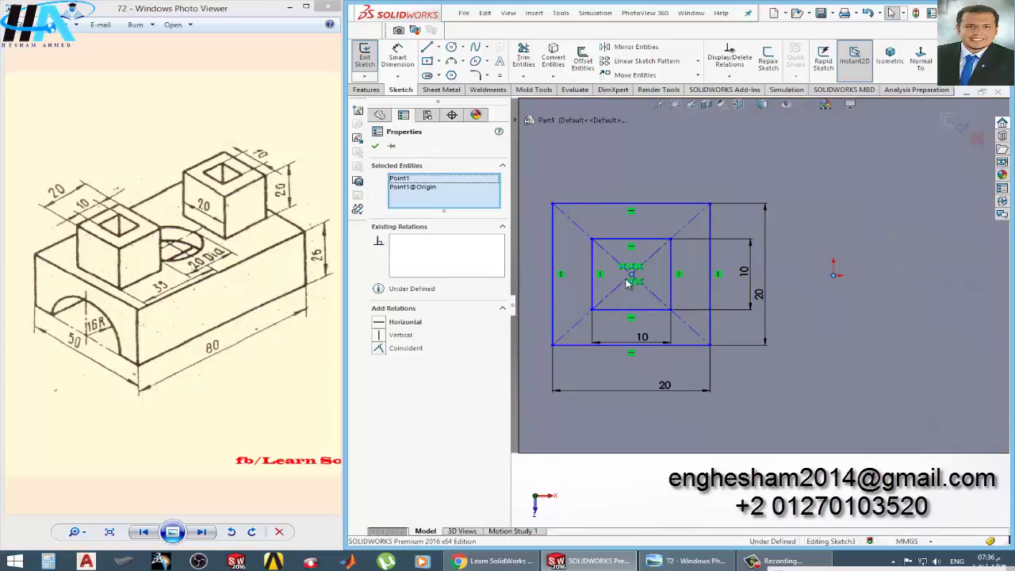
{"action": "left_click", "coordinate": [379, 322]}
{"action": "key", "text": "Escape"}
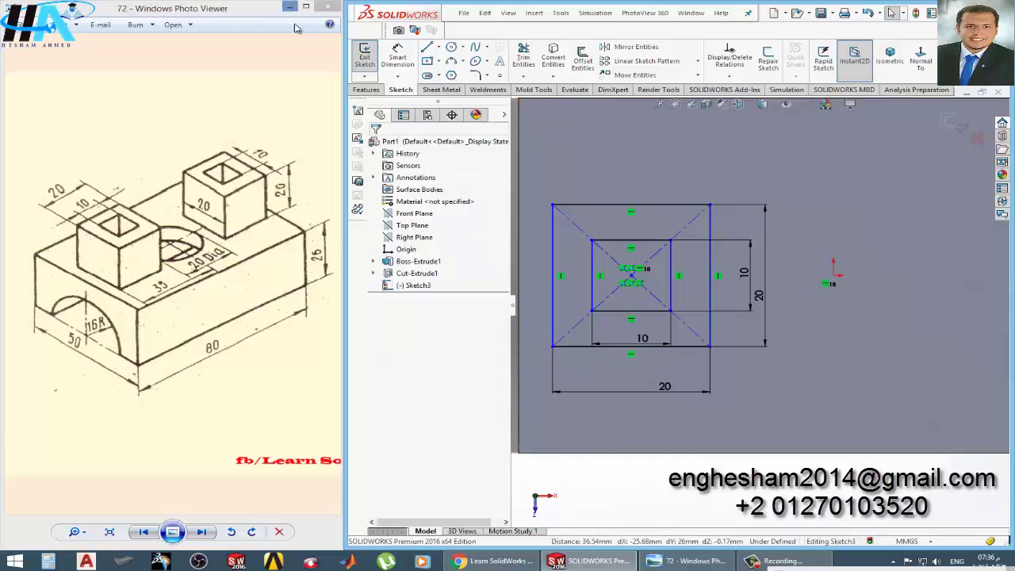
- Try a 35 mm, then 30 mm, origin-to-centre dimension, and undo it
{"action": "left_click", "coordinate": [397, 57]}
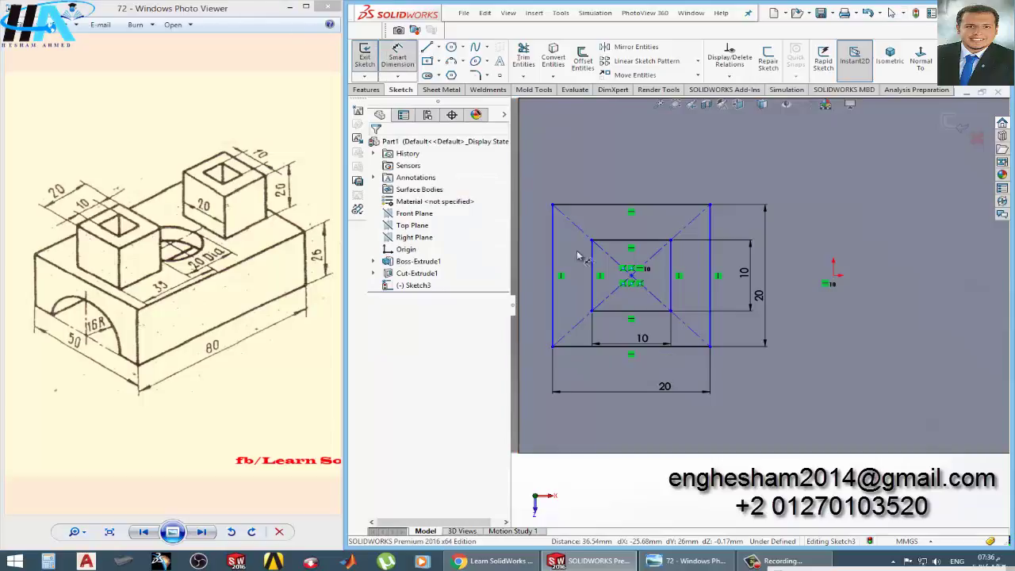
{"action": "left_click", "coordinate": [833, 282]}
{"action": "left_click", "coordinate": [632, 276]}
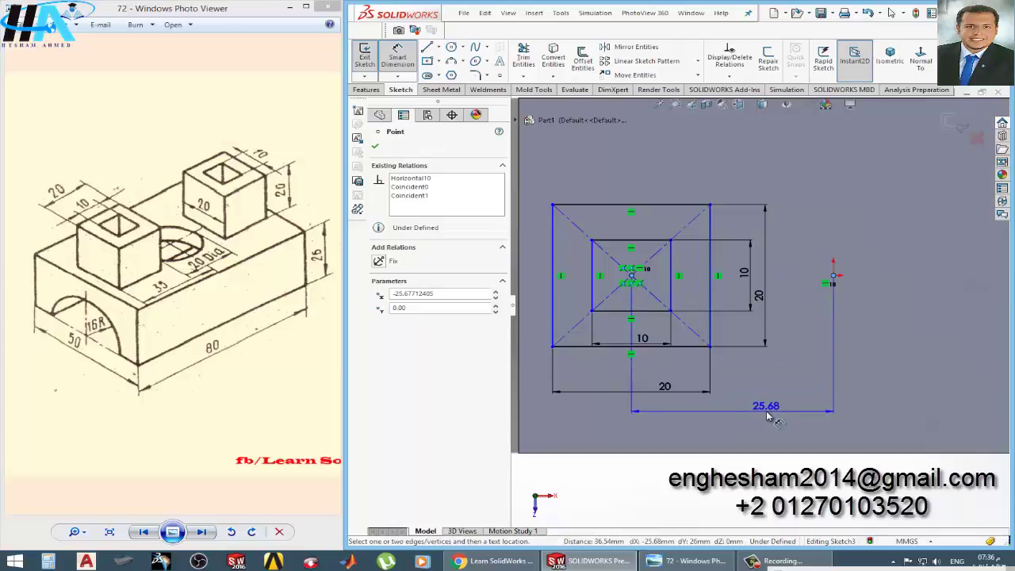
{"action": "left_click", "coordinate": [766, 409]}
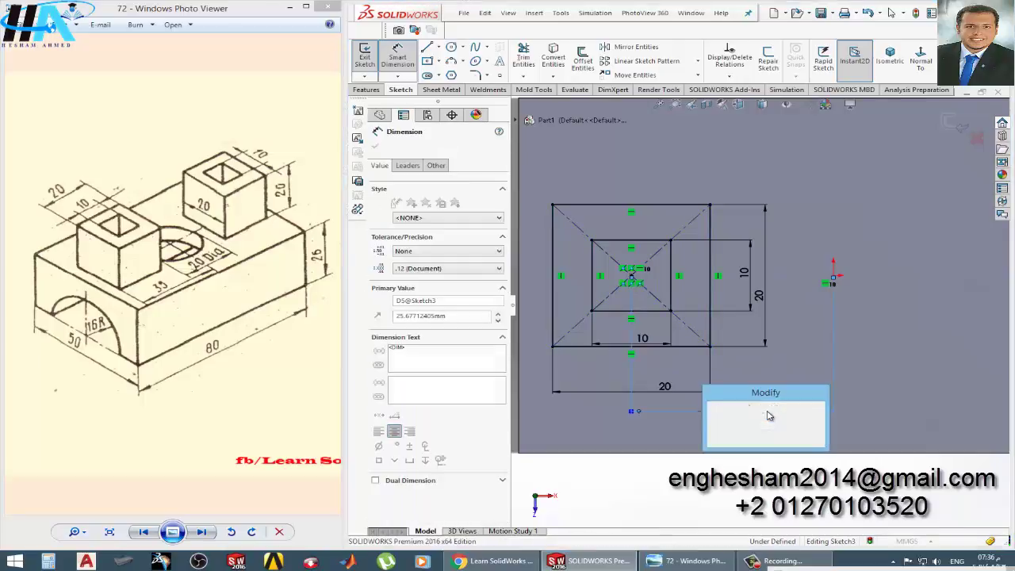
{"action": "type", "text": "35"}
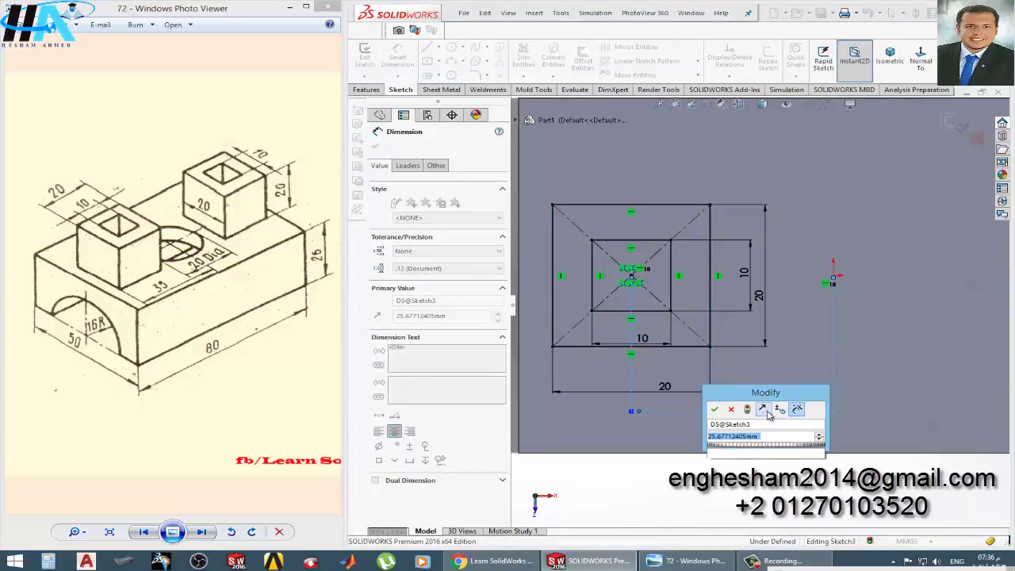
{"action": "key", "text": "Return"}
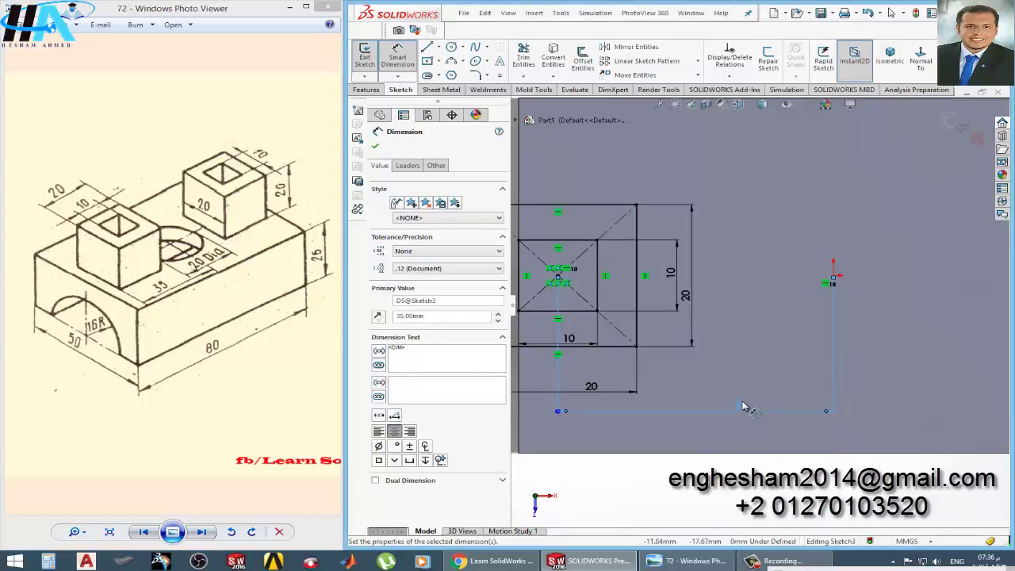
{"action": "double_click", "coordinate": [743, 408]}
{"action": "type", "text": "30"}
{"action": "key", "text": "Return"}
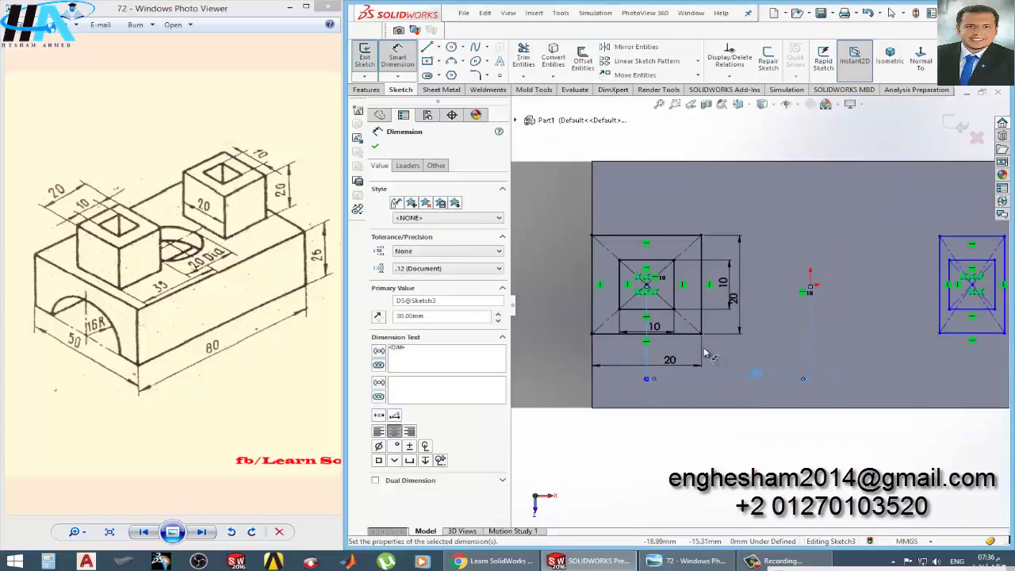
{"action": "scroll", "coordinate": [703, 357], "scroll_direction": "up", "scroll_amount": 2}
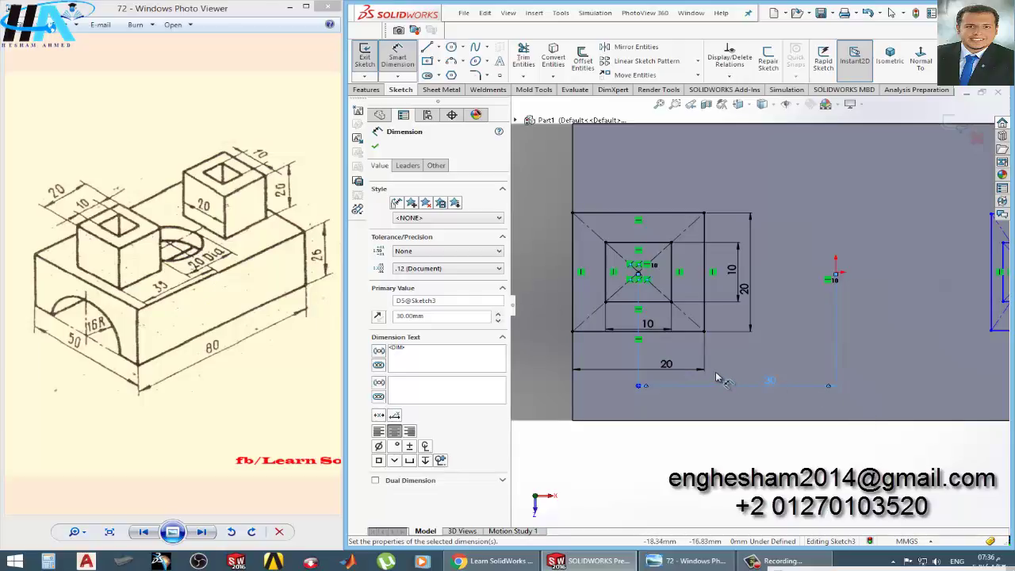
{"action": "key", "text": "ctrl+z"}
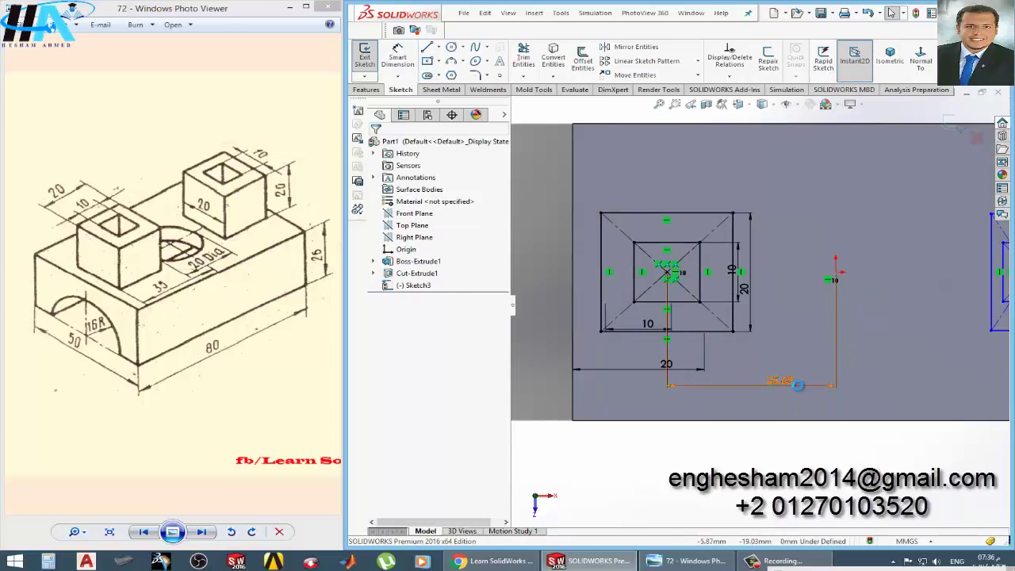
{"action": "key", "text": "ctrl+z"}
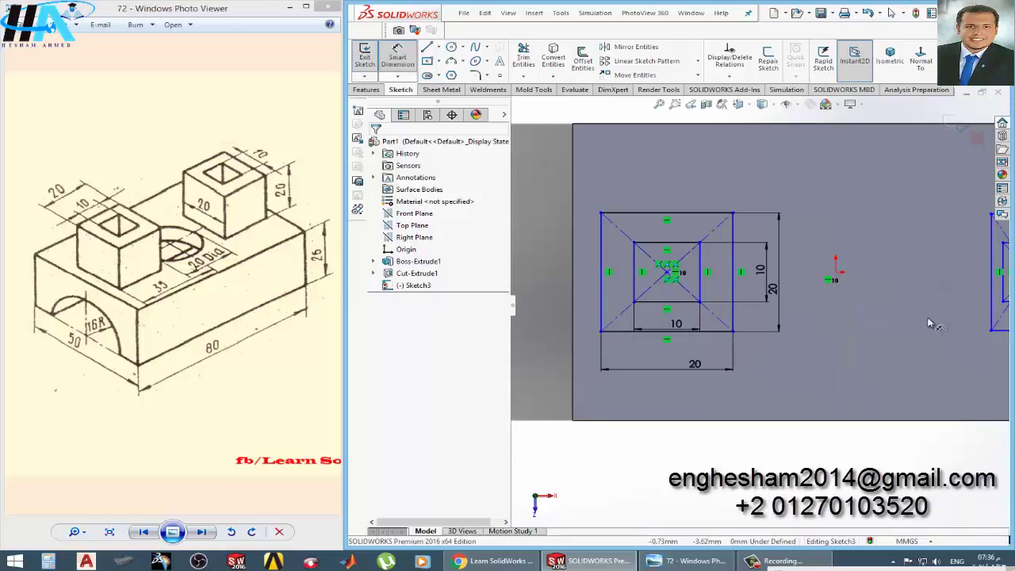
- Dimension the left square's left edge 35 mm from the origin
{"action": "left_click", "coordinate": [836, 275]}
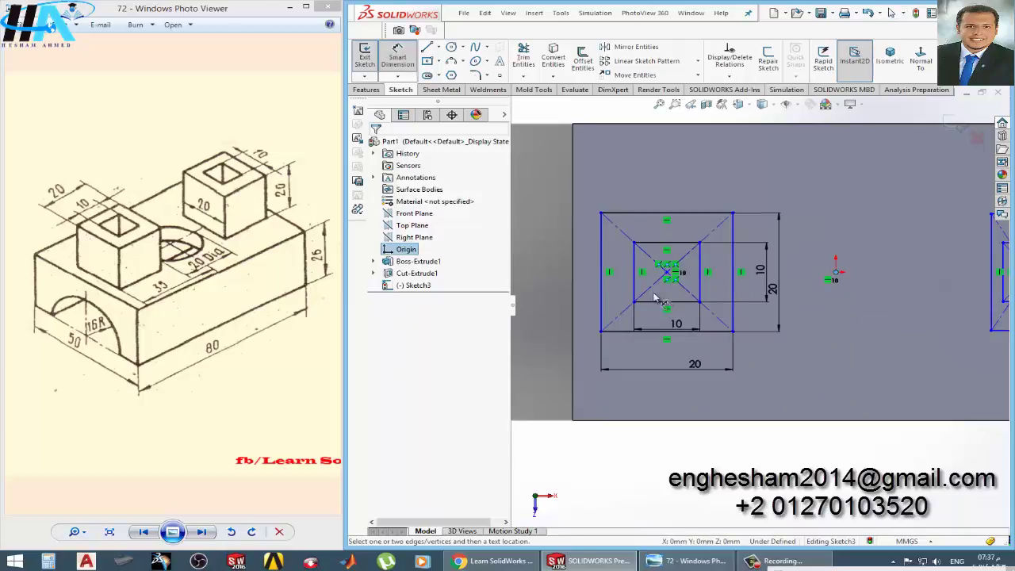
{"action": "left_click", "coordinate": [601, 299]}
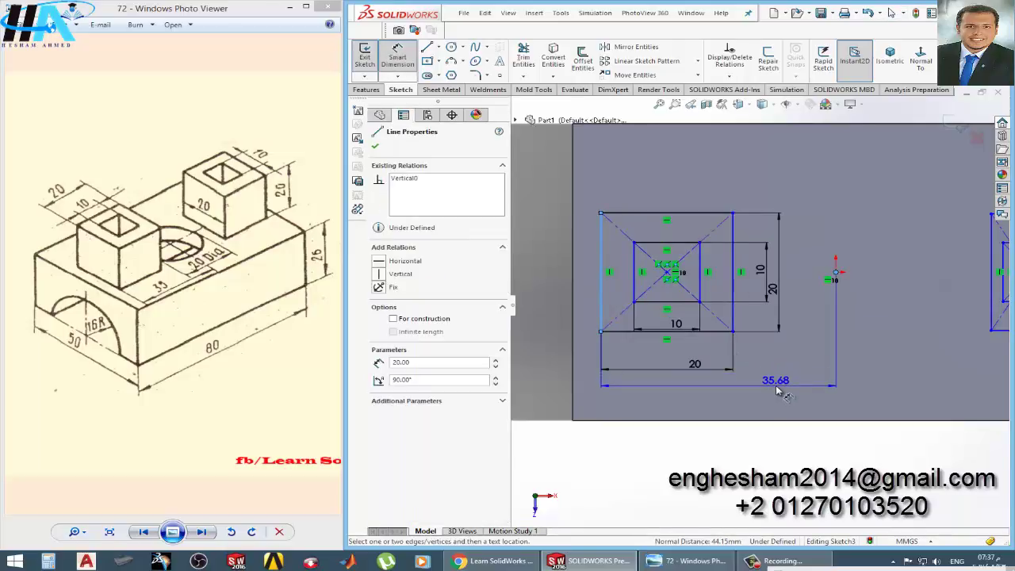
{"action": "left_click", "coordinate": [777, 390]}
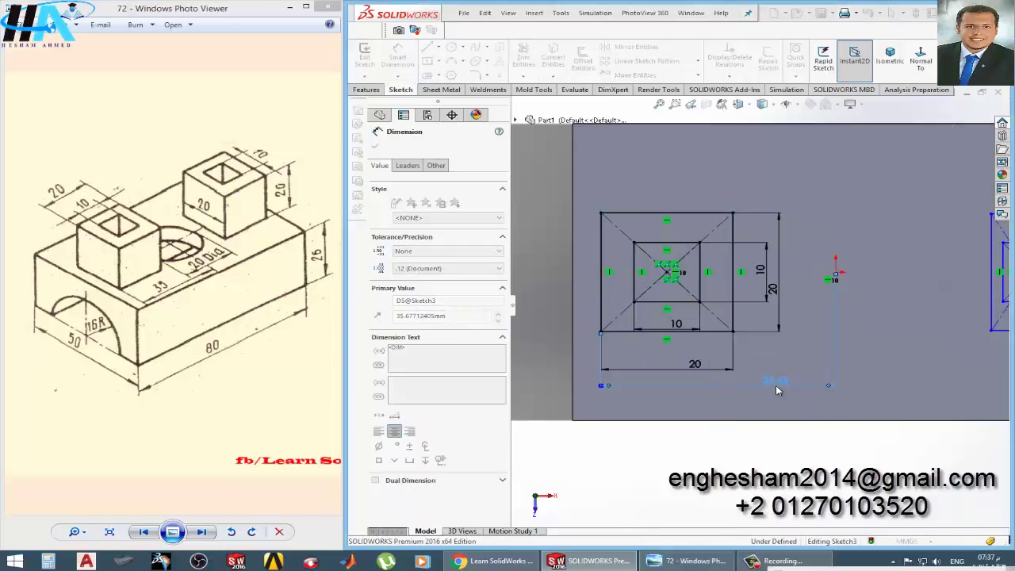
{"action": "type", "text": "35"}
{"action": "key", "text": "Return"}
- Dimension the right outer square to 20 mm wide and 20 mm tall
{"action": "key", "text": "f"}
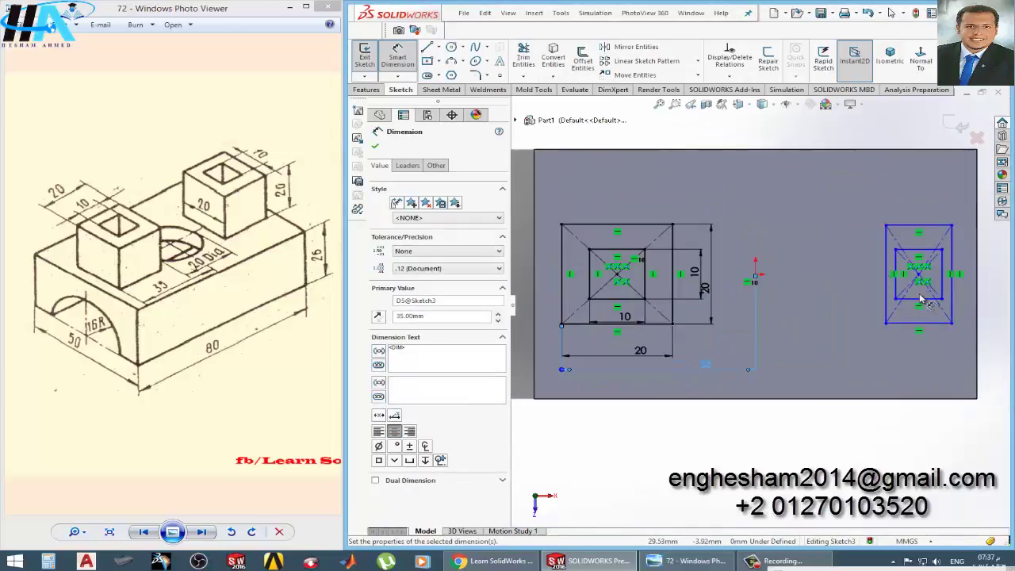
{"action": "left_click", "coordinate": [910, 325]}
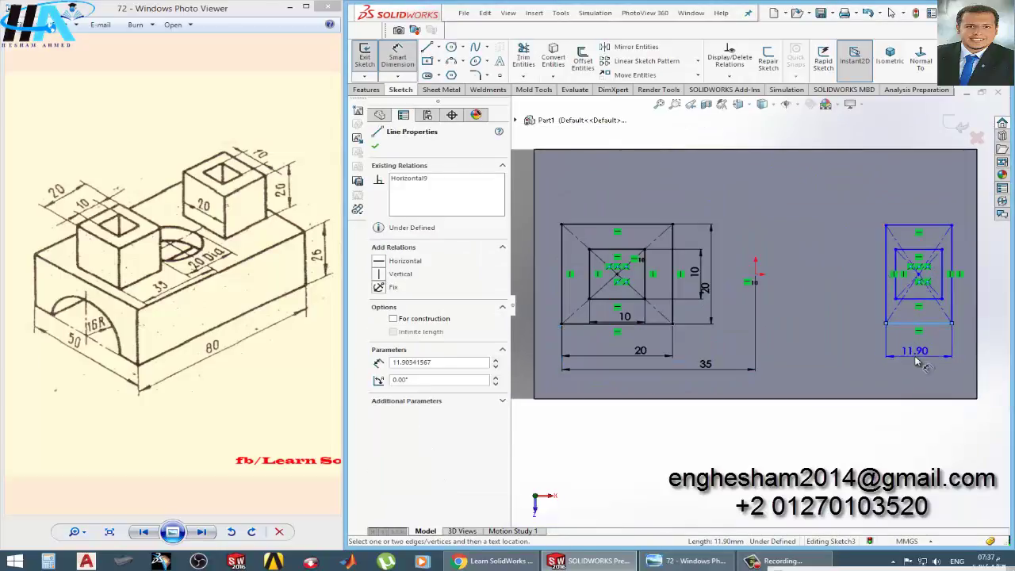
{"action": "left_click", "coordinate": [918, 362]}
{"action": "type", "text": "20"}
{"action": "key", "text": "Return"}
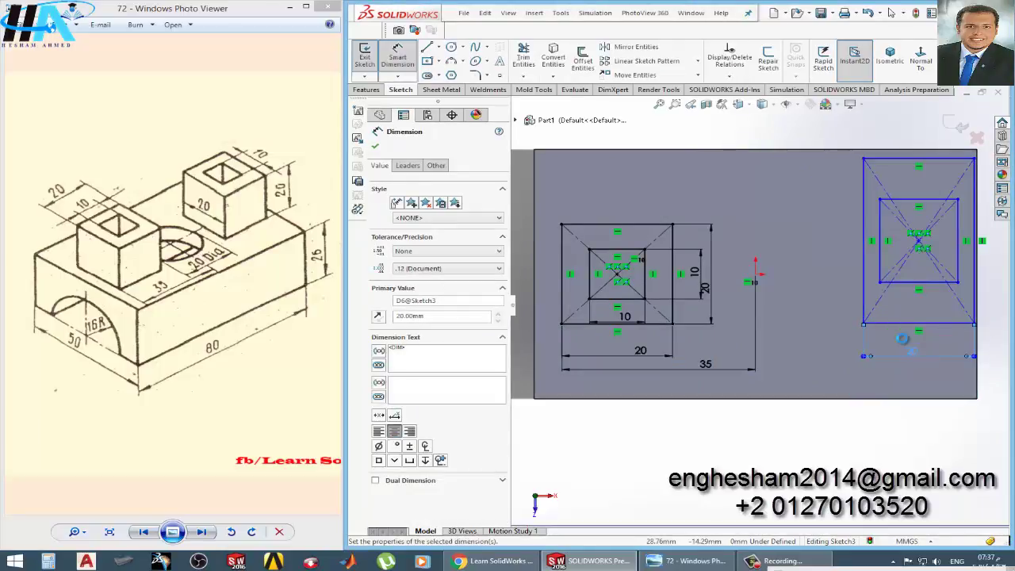
{"action": "left_click", "coordinate": [862, 269]}
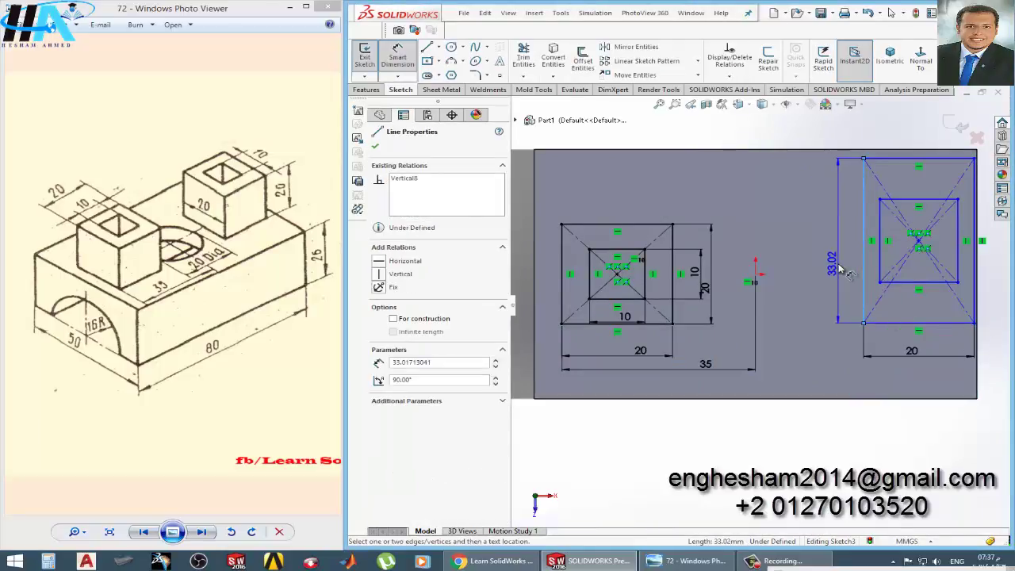
{"action": "left_click", "coordinate": [837, 270]}
{"action": "type", "text": "20"}
{"action": "key", "text": "Return"}
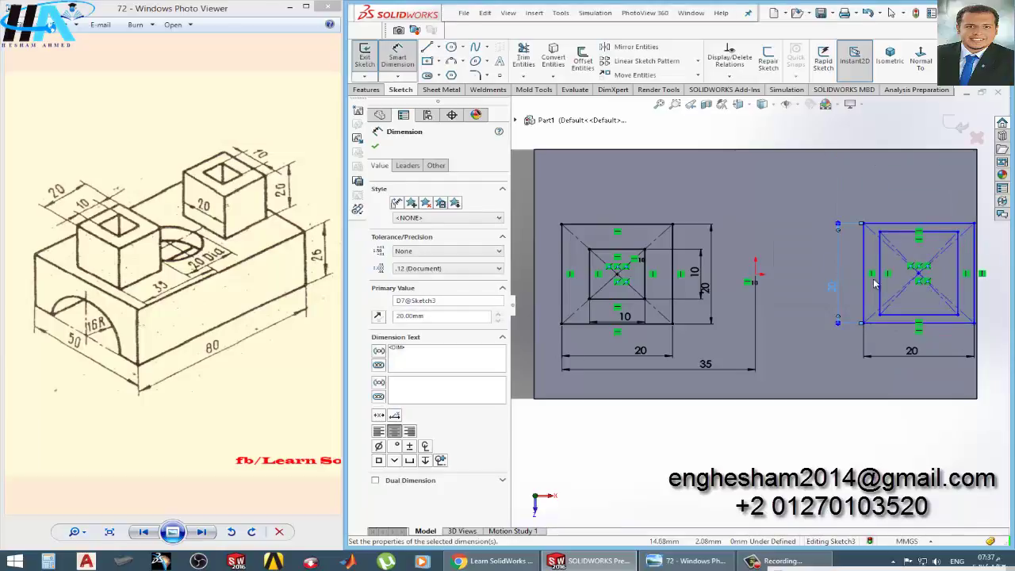
- Dimension the right inner square to 10 mm wide and 10 mm tall
{"action": "left_click", "coordinate": [939, 319]}
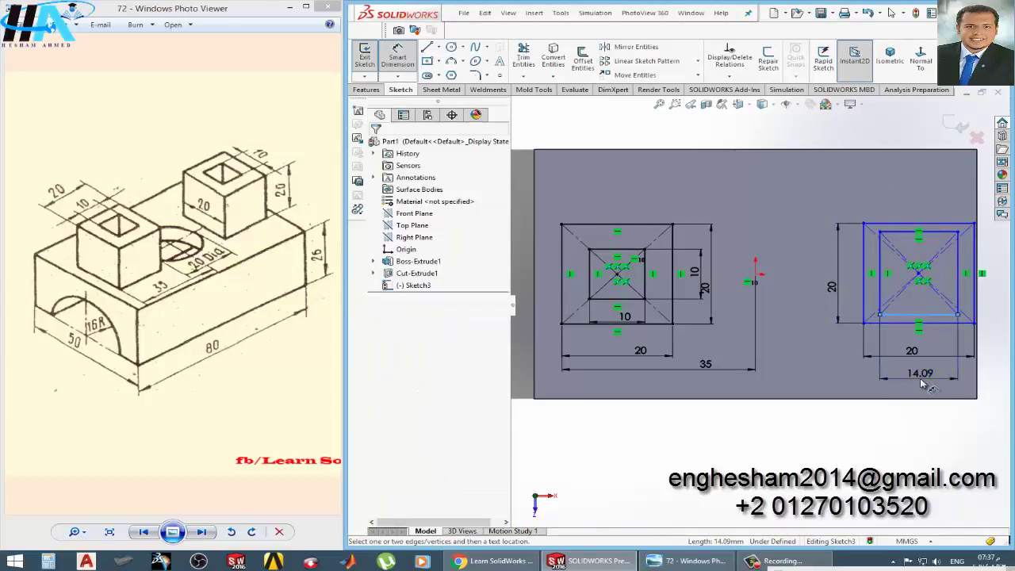
{"action": "left_click", "coordinate": [922, 375]}
{"action": "type", "text": "10"}
{"action": "key", "text": "Return"}
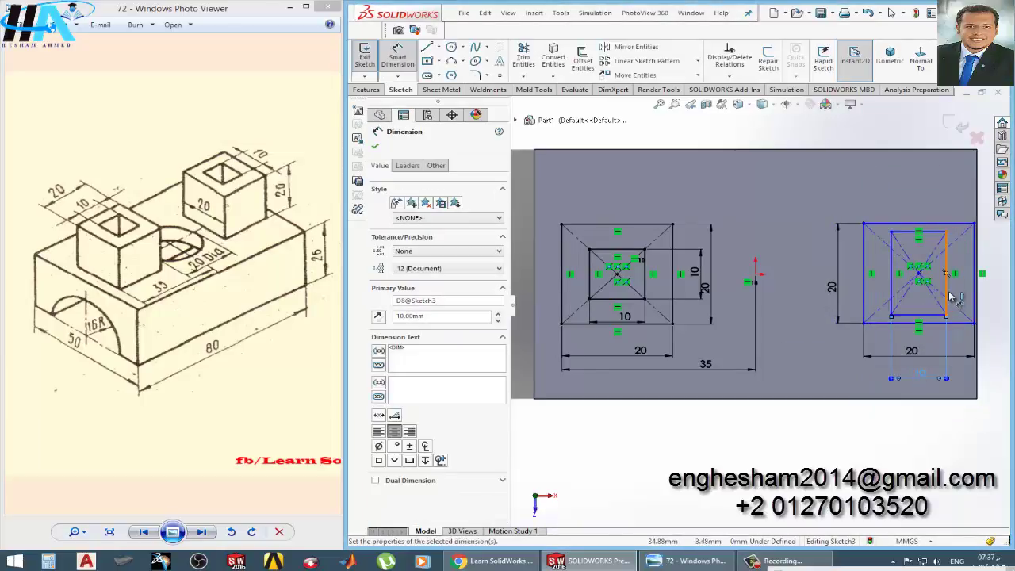
{"action": "left_click", "coordinate": [960, 293]}
{"action": "left_click", "coordinate": [969, 295]}
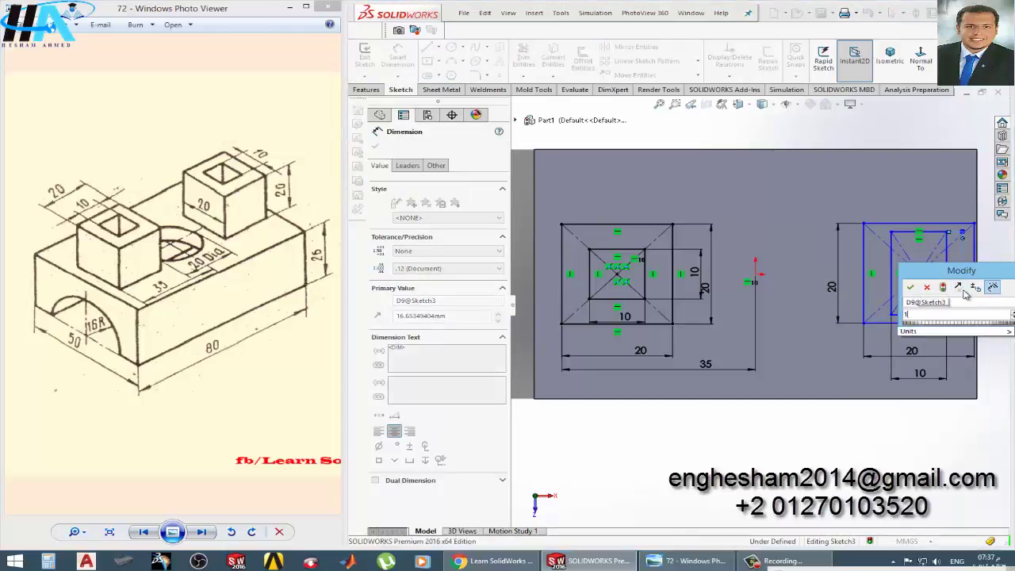
{"action": "type", "text": "10"}
{"action": "key", "text": "Return"}
- Place the right square's outer right edge 35 mm from the origin
{"action": "scroll", "coordinate": [857, 283], "scroll_direction": "down", "scroll_amount": 3}
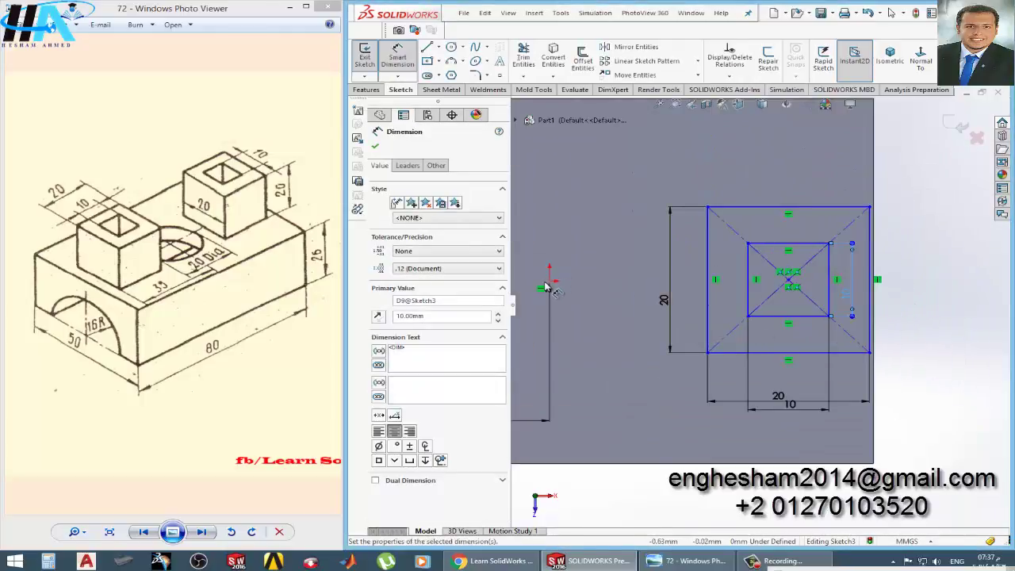
{"action": "left_click", "coordinate": [827, 343]}
{"action": "left_click", "coordinate": [870, 340]}
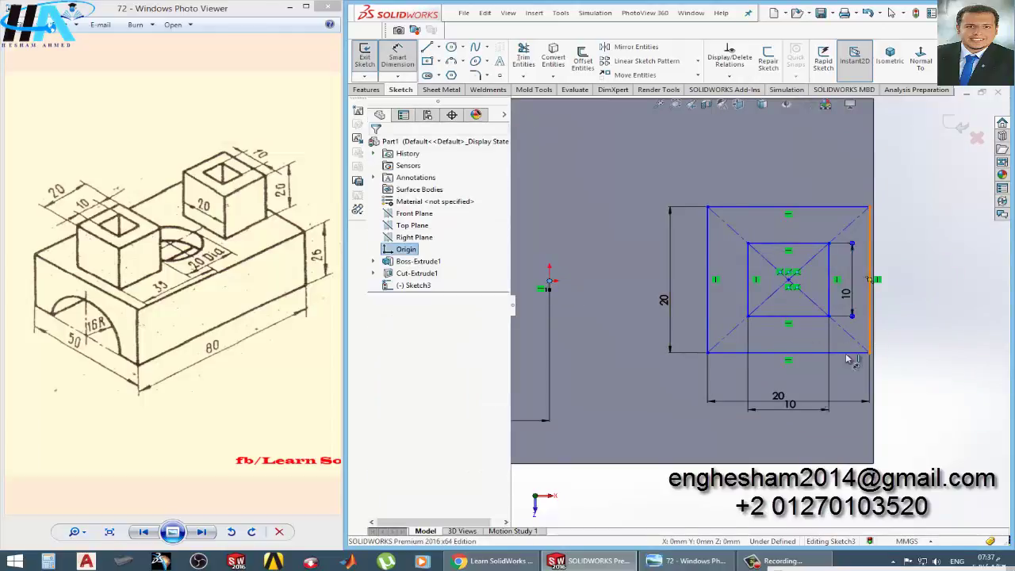
{"action": "left_click", "coordinate": [544, 380]}
{"action": "left_click", "coordinate": [713, 433]}
{"action": "type", "text": "35"}
{"action": "key", "text": "Return"}
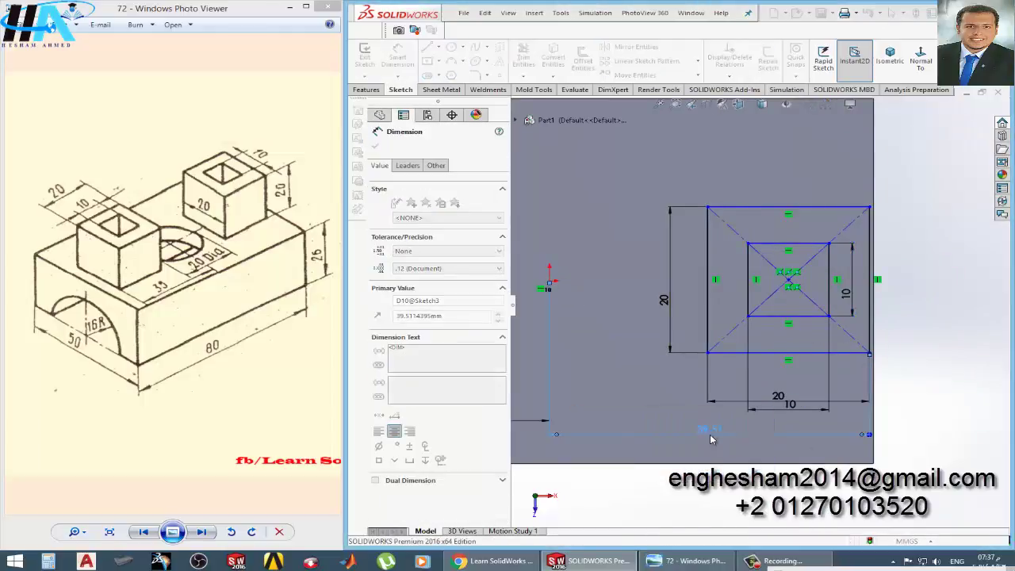
{"action": "key", "text": "Escape"}
- Make both outer squares' bottom lines collinear and exit the sketch
{"action": "scroll", "coordinate": [723, 334], "scroll_direction": "up", "scroll_amount": 3}
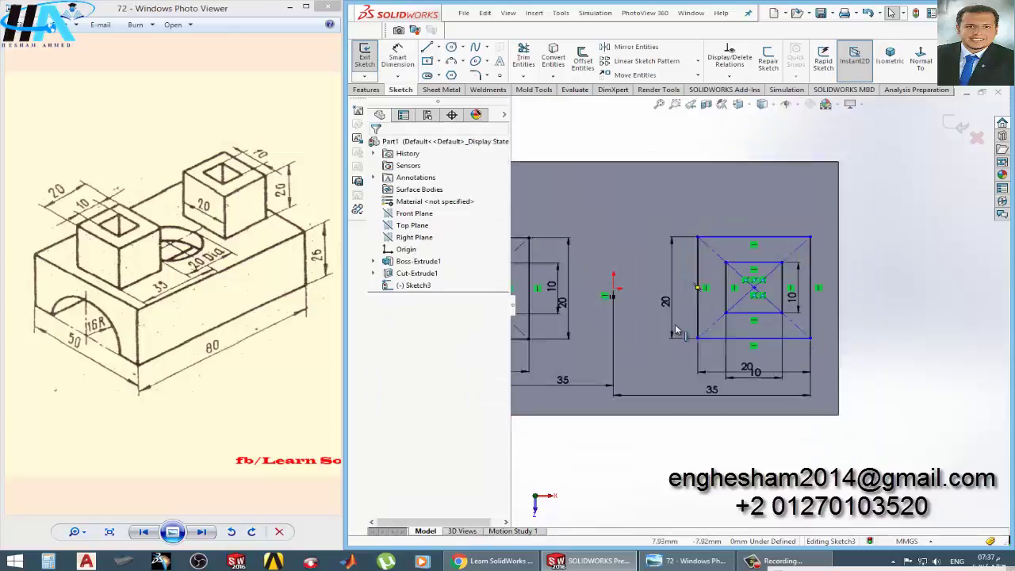
{"action": "left_click", "coordinate": [562, 337]}
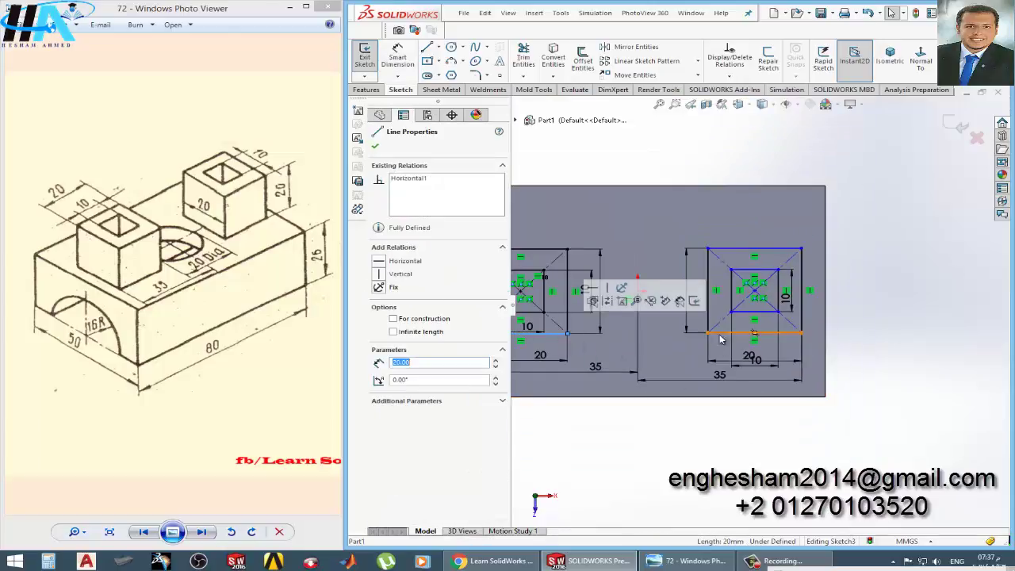
{"action": "left_click", "coordinate": [742, 334], "text": "ctrl"}
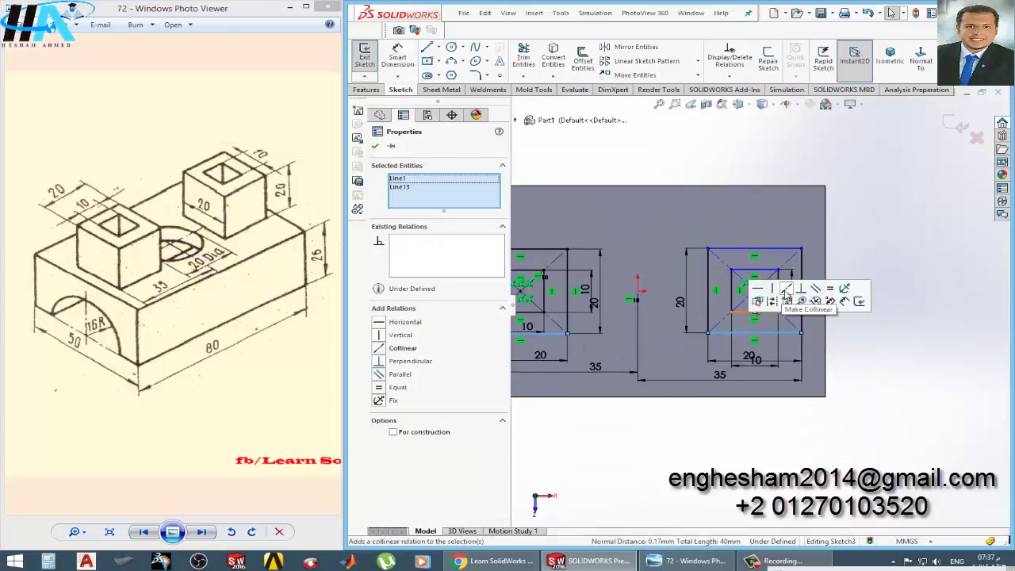
{"action": "left_click", "coordinate": [786, 292]}
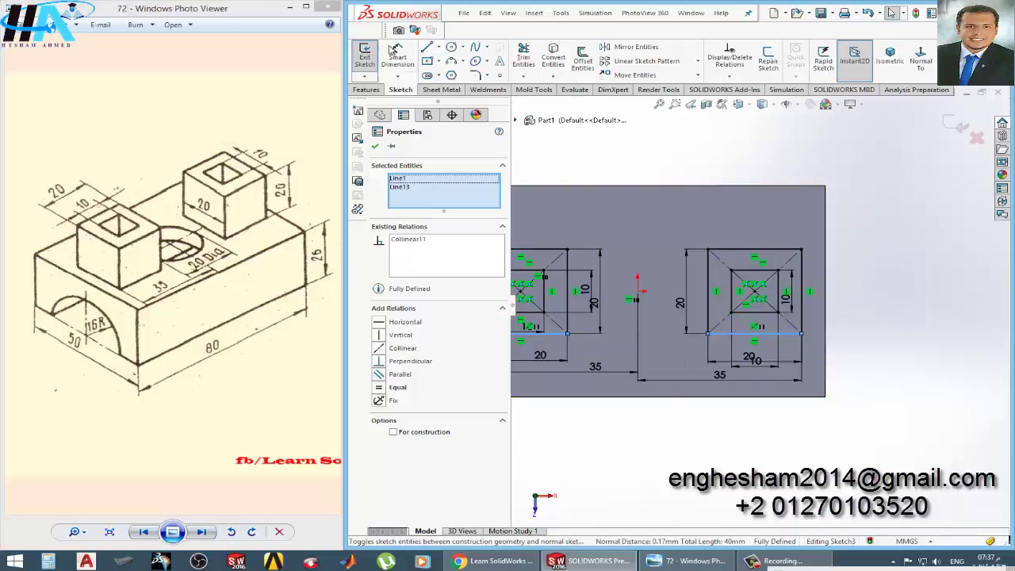
{"action": "left_click", "coordinate": [366, 56]}
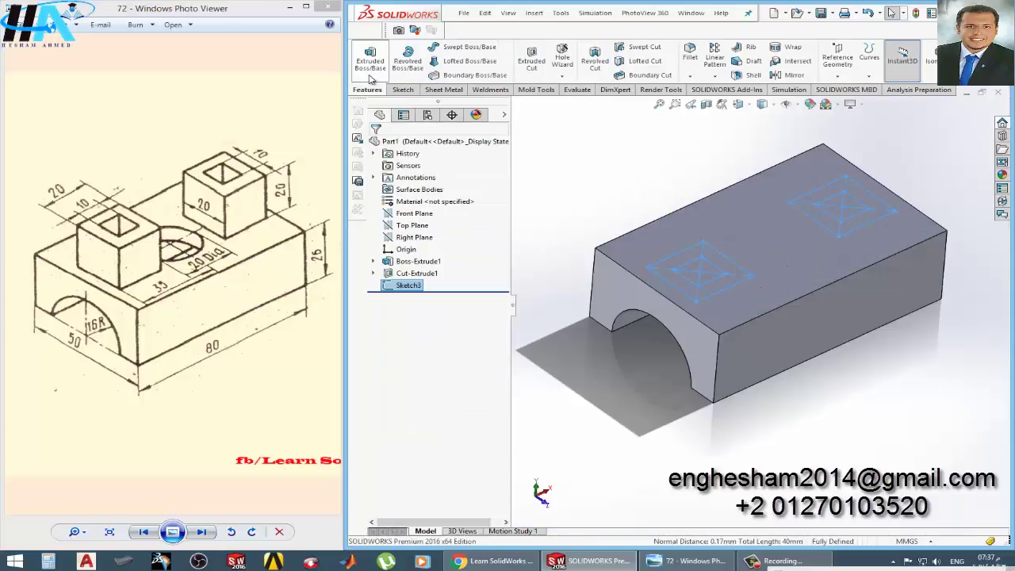
- Extrude the nested squares 20 mm into two hollow bosses, then select the top face
{"action": "left_click", "coordinate": [371, 64]}
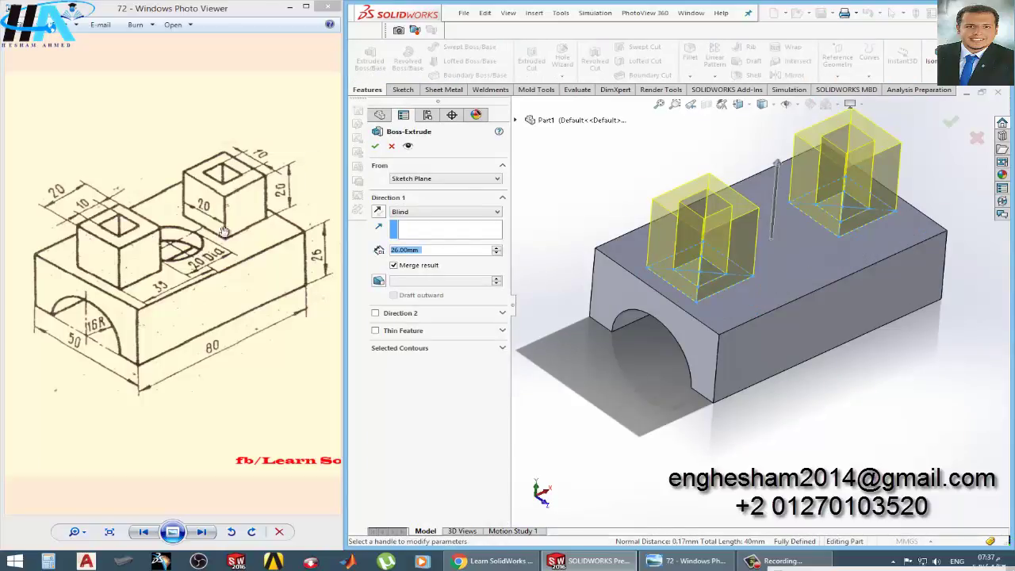
{"action": "type", "text": "20"}
{"action": "key", "text": "Return"}
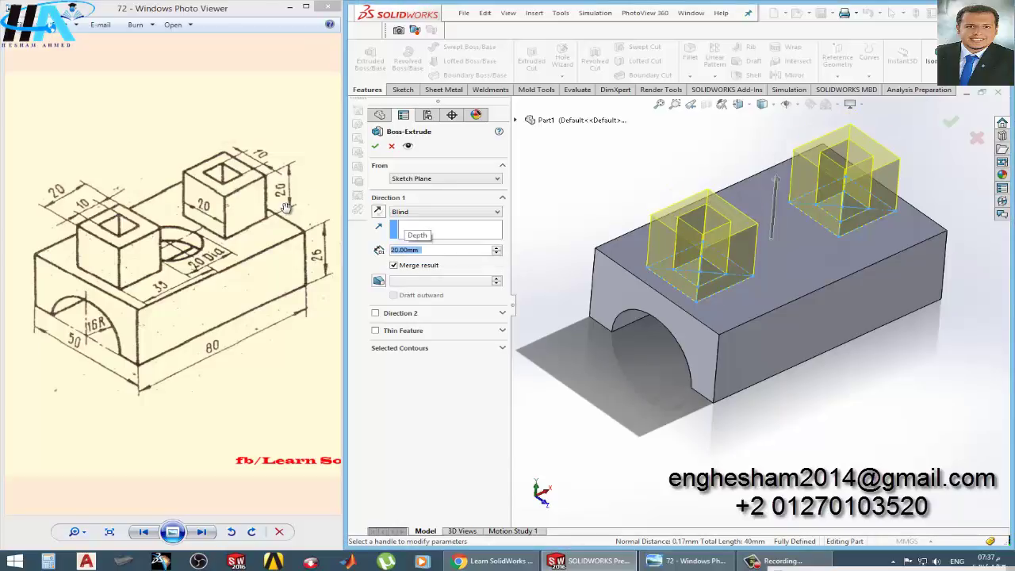
{"action": "left_click", "coordinate": [376, 147]}
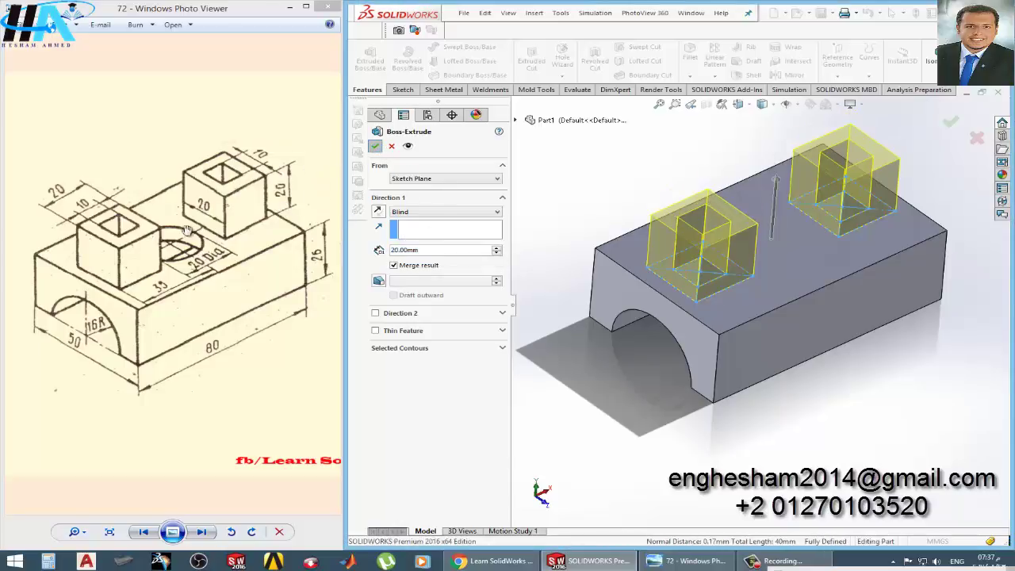
{"action": "left_click", "coordinate": [620, 188]}
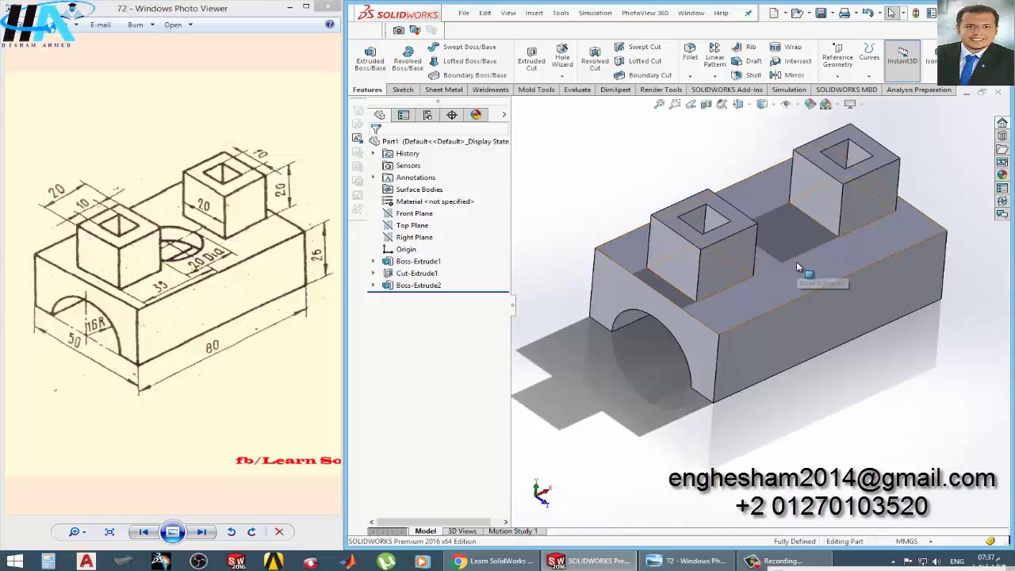
{"action": "left_click", "coordinate": [799, 267]}
- Start a sketch on the top face and draw a circle centred on the origin
{"action": "left_click", "coordinate": [844, 229]}
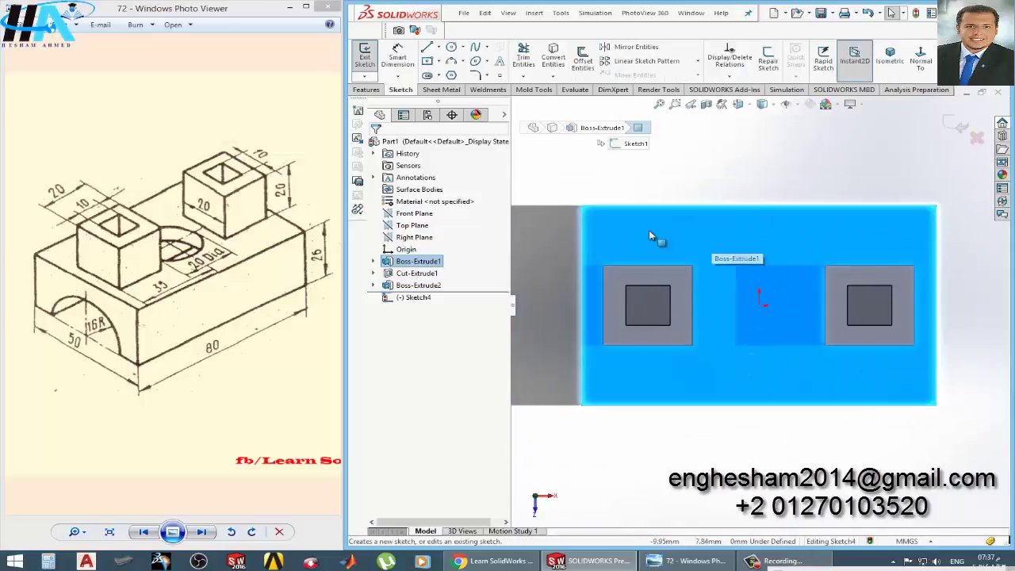
{"action": "left_click", "coordinate": [668, 177]}
{"action": "left_click", "coordinate": [450, 48]}
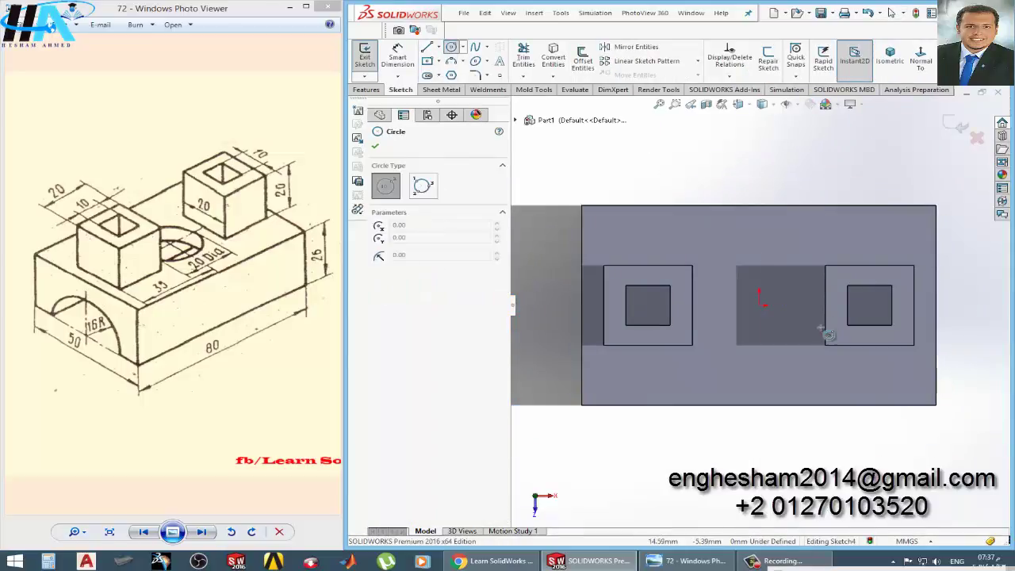
{"action": "left_click", "coordinate": [759, 305]}
{"action": "left_click", "coordinate": [785, 266]}
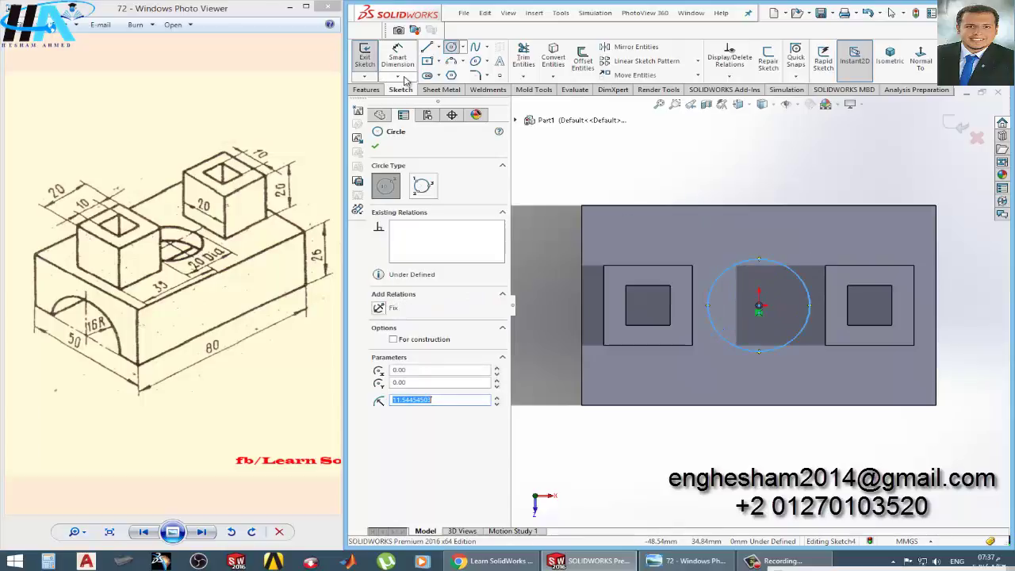
- Dimension the circle's diameter to 20 mm and exit the sketch
{"action": "left_click", "coordinate": [403, 61]}
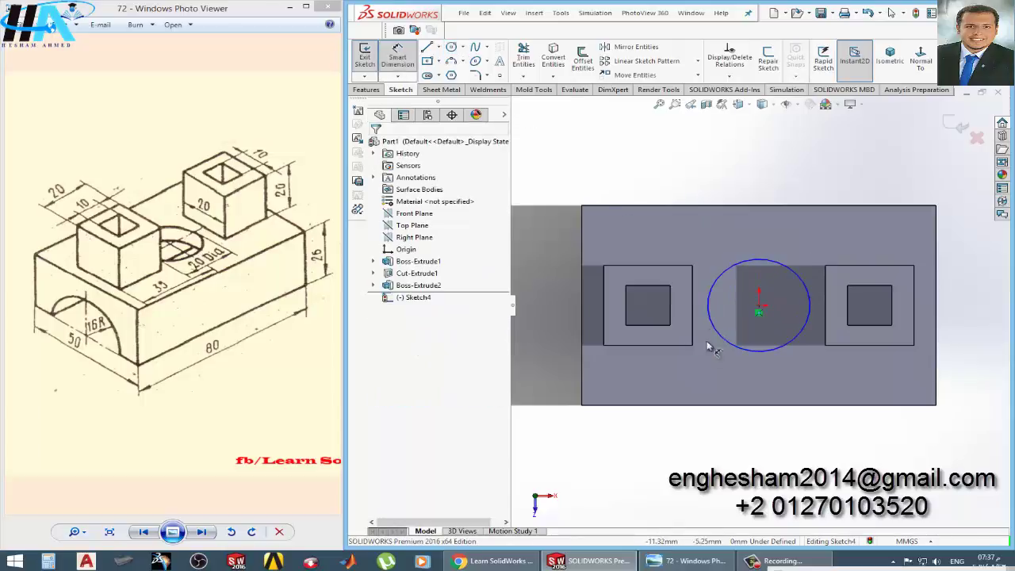
{"action": "left_click", "coordinate": [776, 354]}
{"action": "left_click", "coordinate": [753, 383]}
{"action": "type", "text": "20"}
{"action": "key", "text": "Return"}
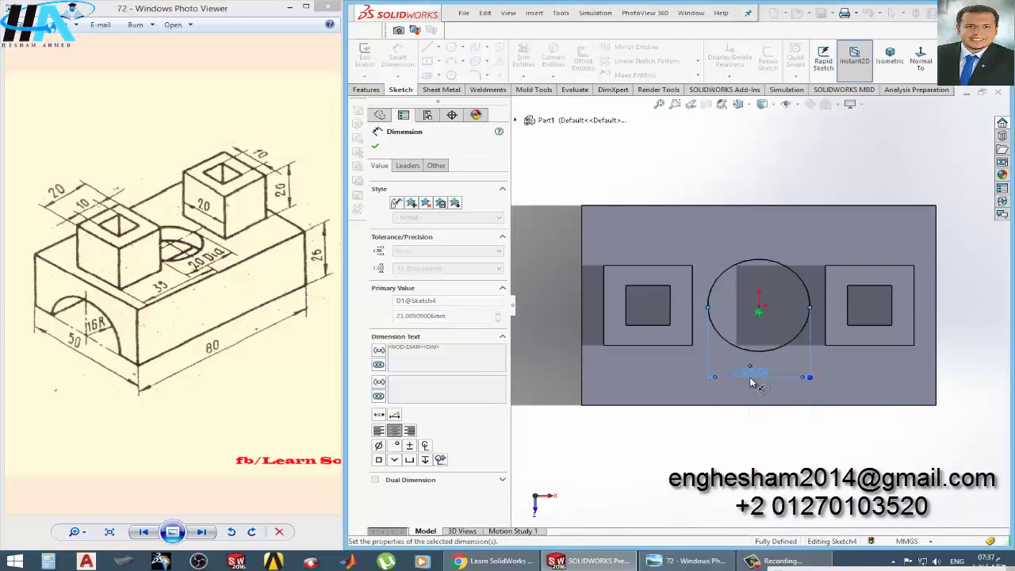
{"action": "left_click", "coordinate": [367, 57]}
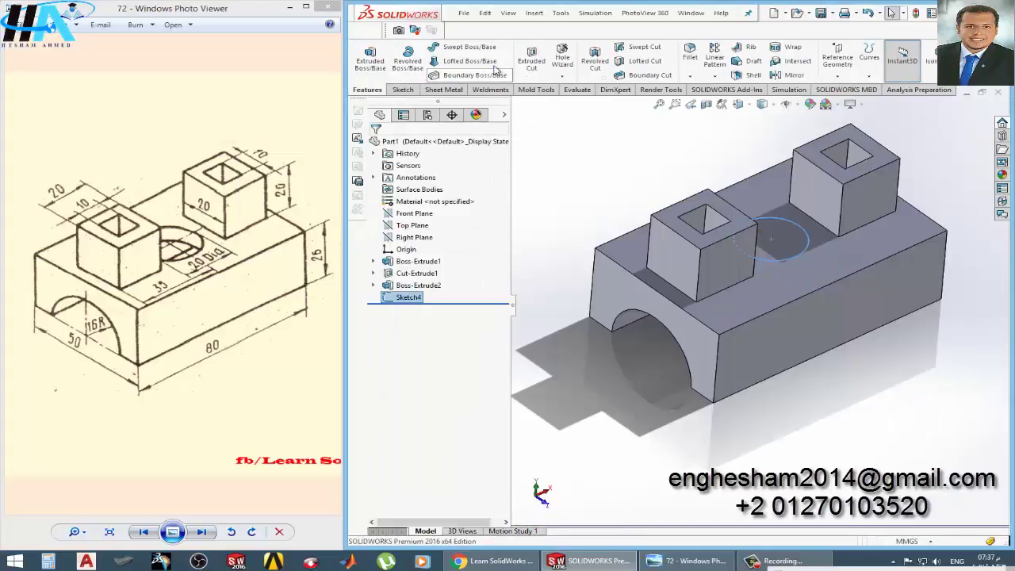
- Cut the 20 mm circle Through All, then maximize the window and orbit to view from above
{"action": "left_click", "coordinate": [531, 61]}
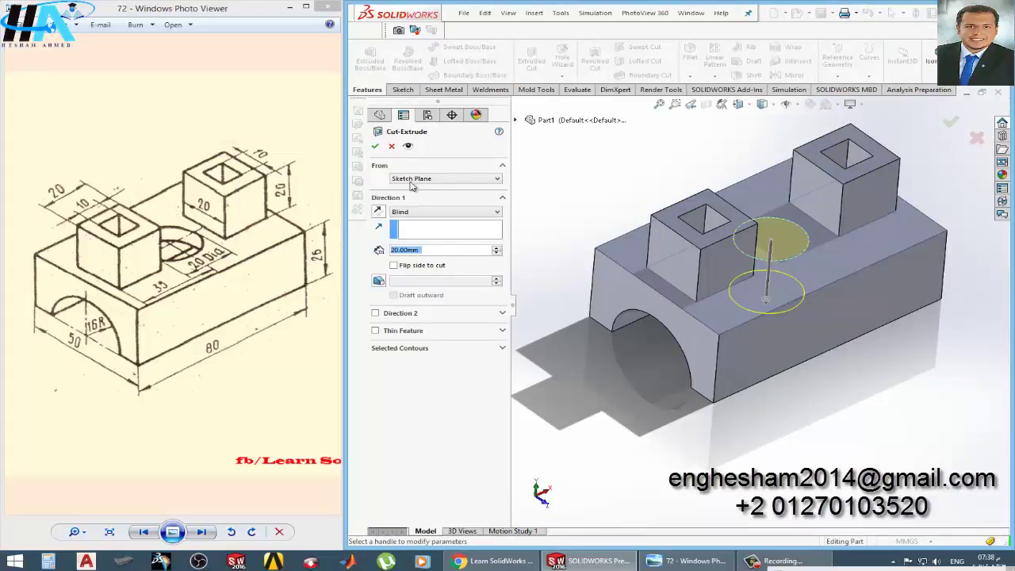
{"action": "left_click", "coordinate": [421, 213]}
{"action": "left_click", "coordinate": [412, 215]}
{"action": "left_click", "coordinate": [410, 216]}
{"action": "left_click", "coordinate": [407, 227]}
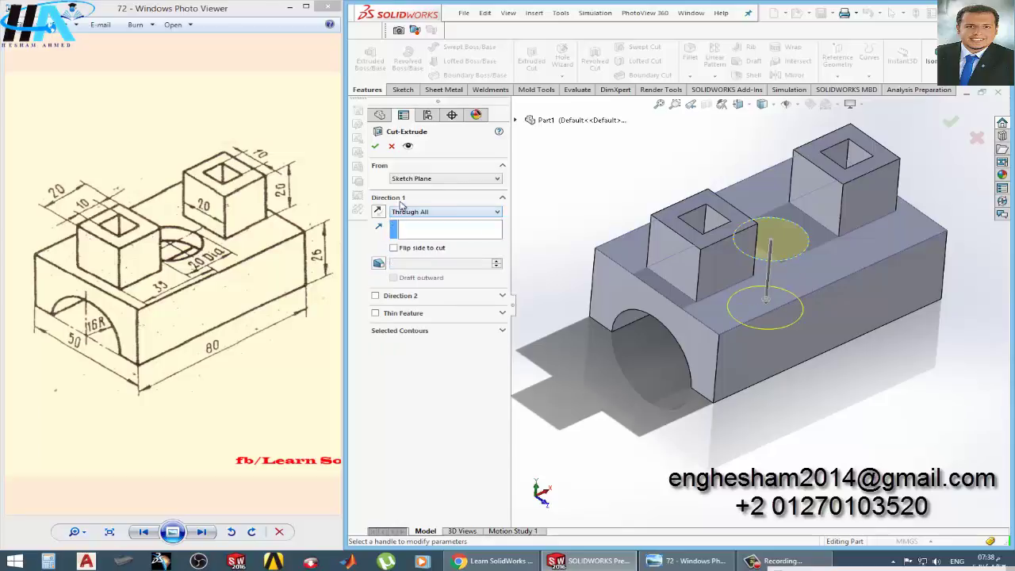
{"action": "left_click", "coordinate": [375, 147]}
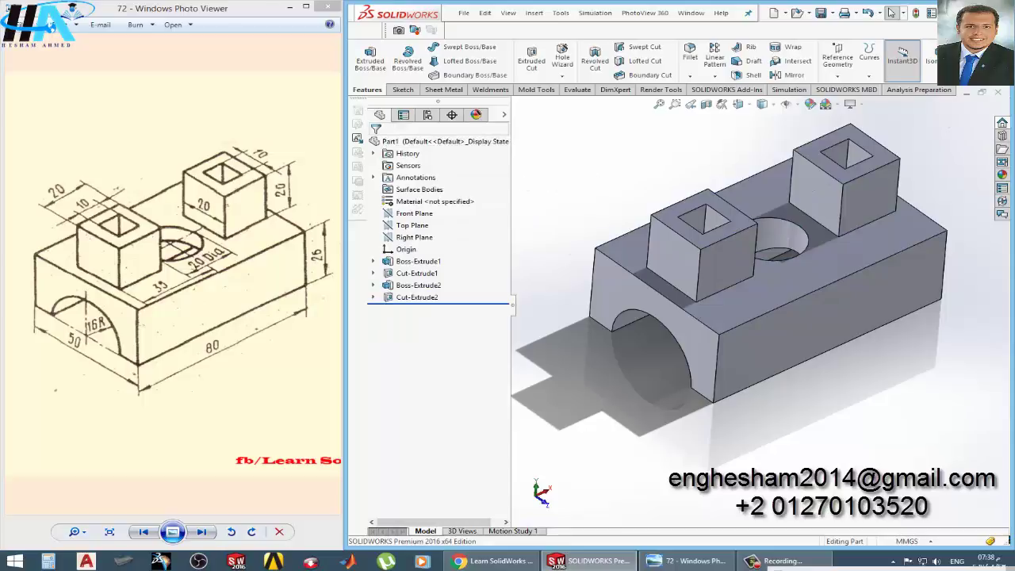
{"action": "key", "text": "super+Up"}
{"action": "middle_click_drag", "start_coordinate": [591, 229], "coordinate": [585, 328]}
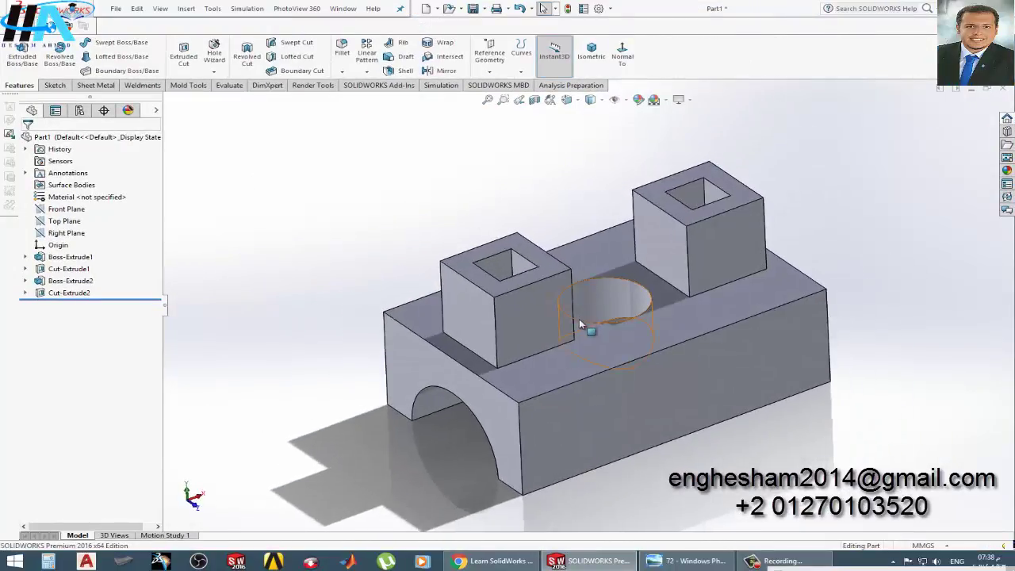
- Apply polished bronze from the Metal appearances to the whole part
{"action": "scroll", "coordinate": [584, 329], "scroll_direction": "down", "scroll_amount": 2}
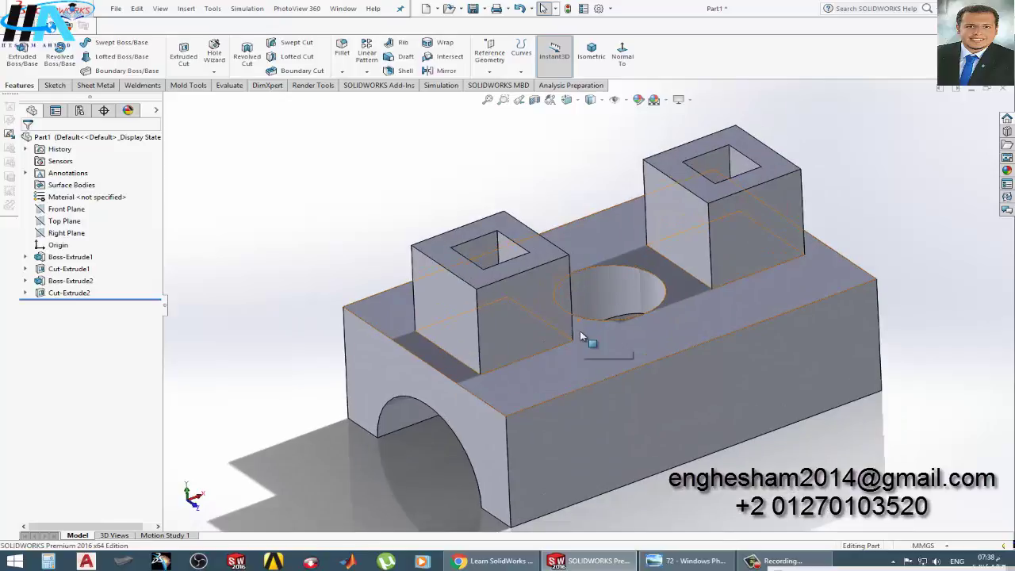
{"action": "left_click", "coordinate": [1003, 170]}
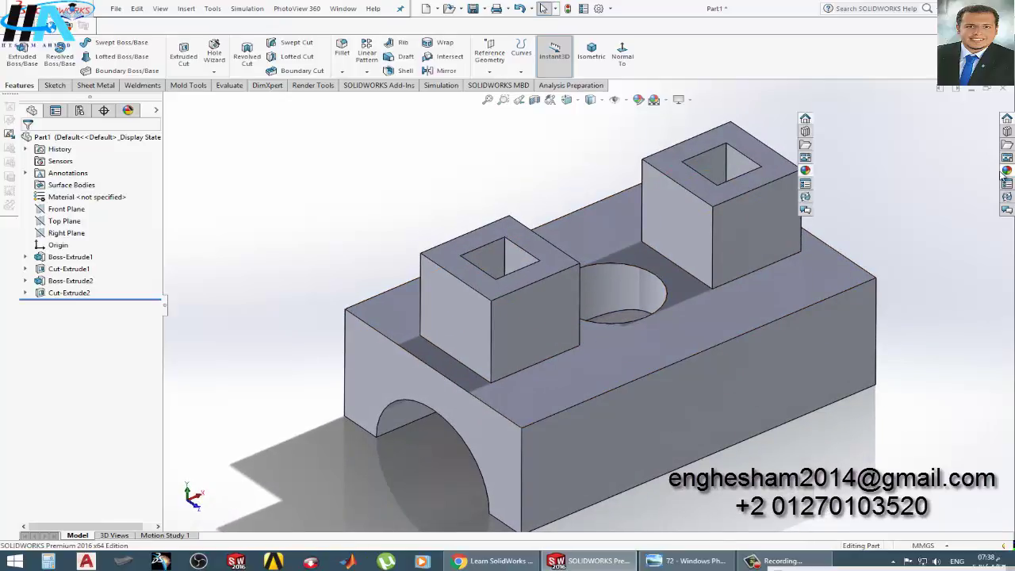
{"action": "left_click", "coordinate": [872, 119]}
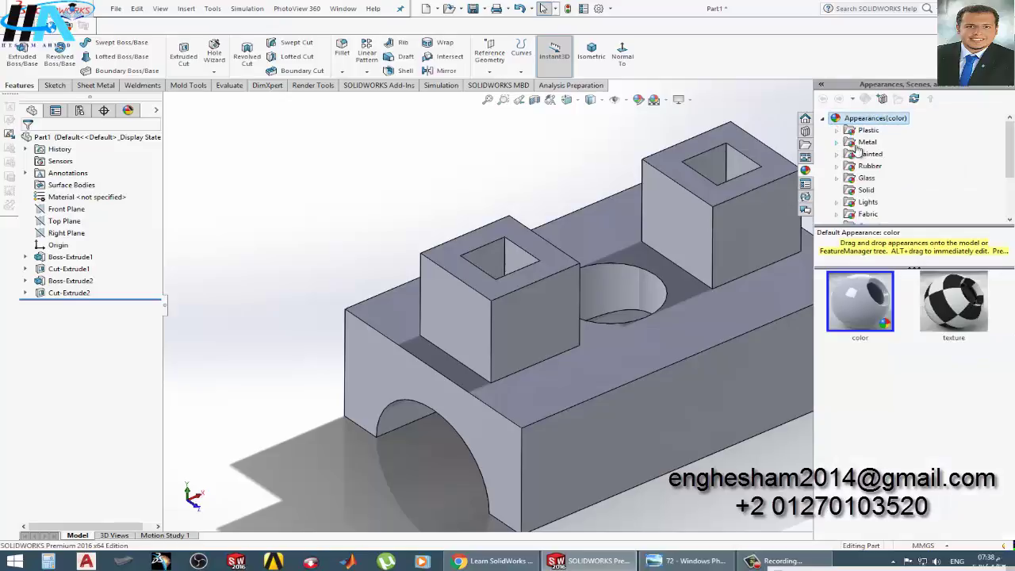
{"action": "left_click", "coordinate": [864, 142]}
{"action": "left_click_drag", "start_coordinate": [969, 396], "coordinate": [727, 349]}
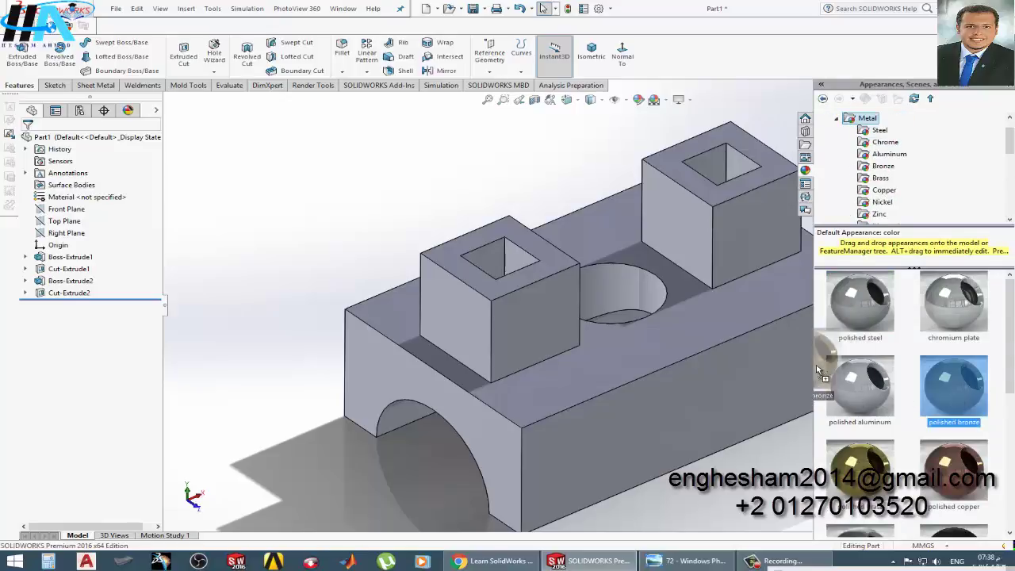
{"action": "left_click", "coordinate": [727, 344]}
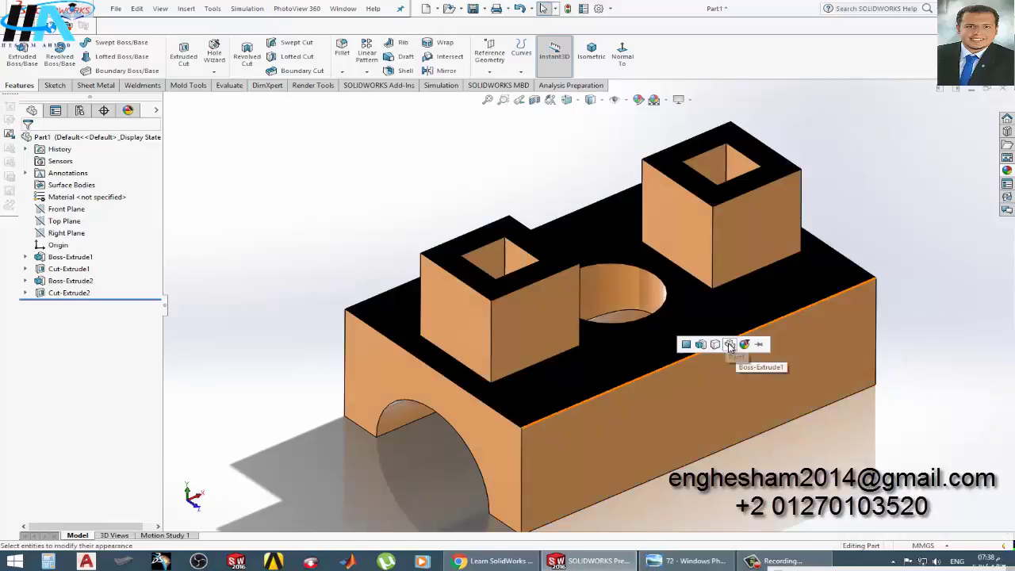
- Replace it with polished copper on the whole part and orbit to inspect the result
{"action": "left_click", "coordinate": [1006, 170]}
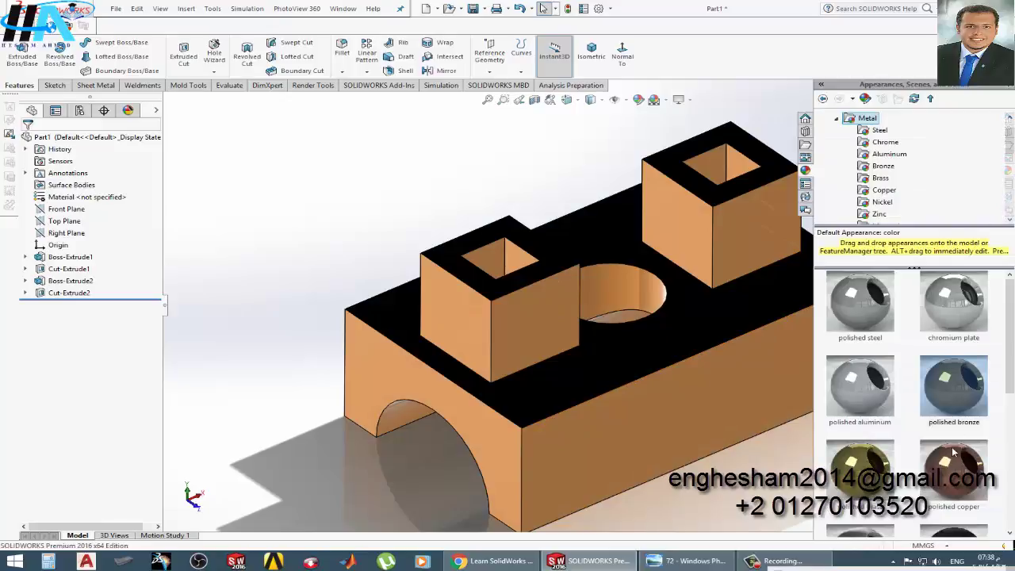
{"action": "left_click_drag", "start_coordinate": [954, 452], "coordinate": [682, 381]}
{"action": "left_click", "coordinate": [681, 379]}
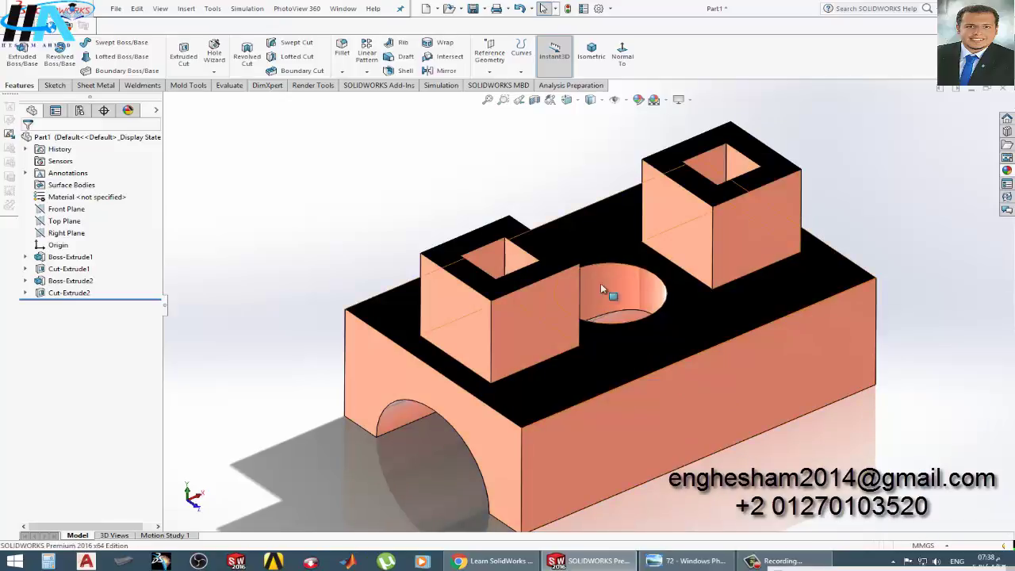
{"action": "mouse_move", "coordinate": [586, 175]}
{"action": "middle_mouse_down"}
{"action": "mouse_move", "coordinate": [592, 143]}
{"action": "mouse_move", "coordinate": [600, 163]}
{"action": "mouse_move", "coordinate": [594, 148]}
{"action": "middle_mouse_up"}
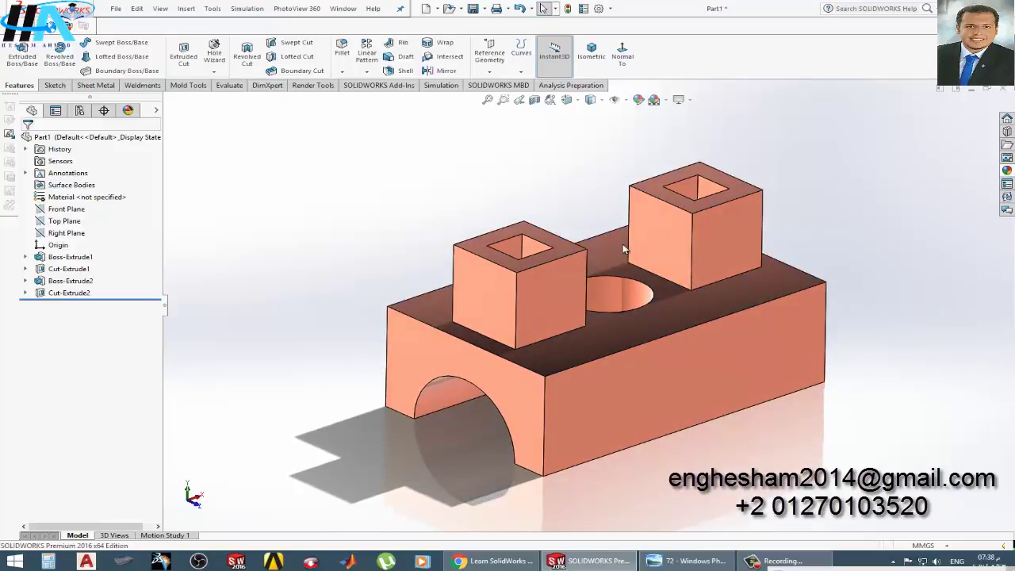
{"action": "scroll", "coordinate": [622, 248], "scroll_direction": "down", "scroll_amount": 2}
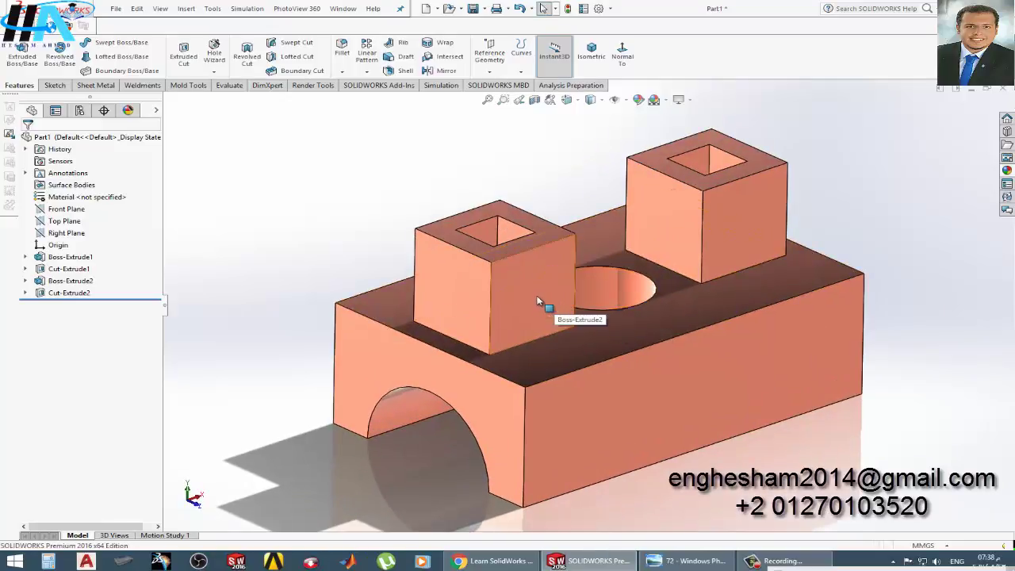
{"action": "left_click", "coordinate": [495, 560]}
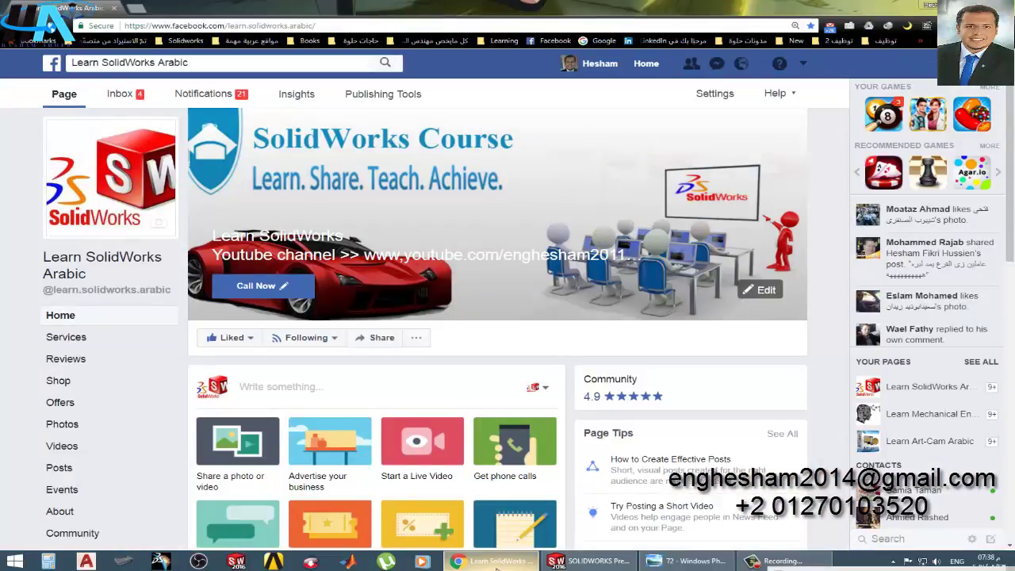
{"action": "left_click", "coordinate": [496, 563]}
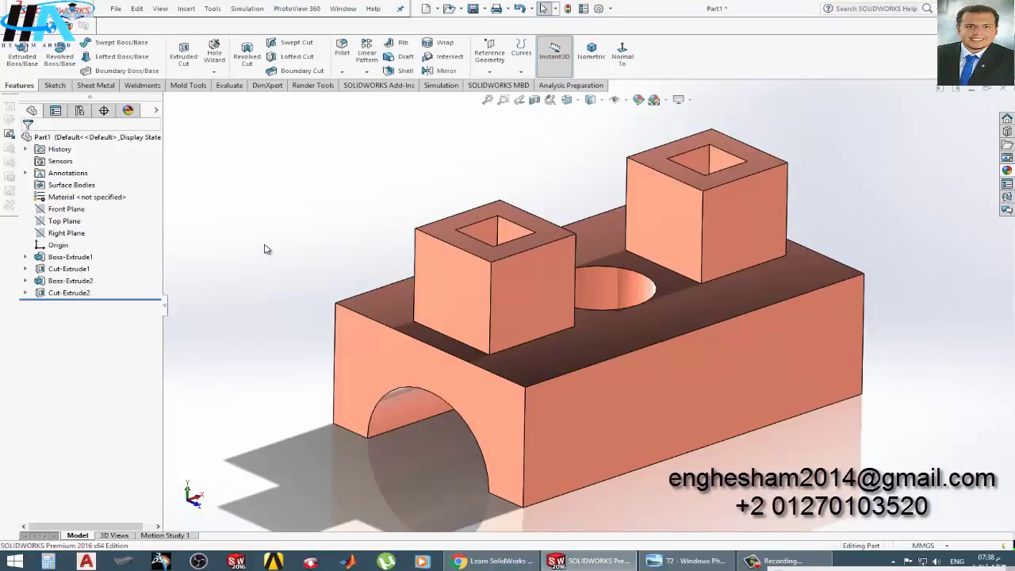